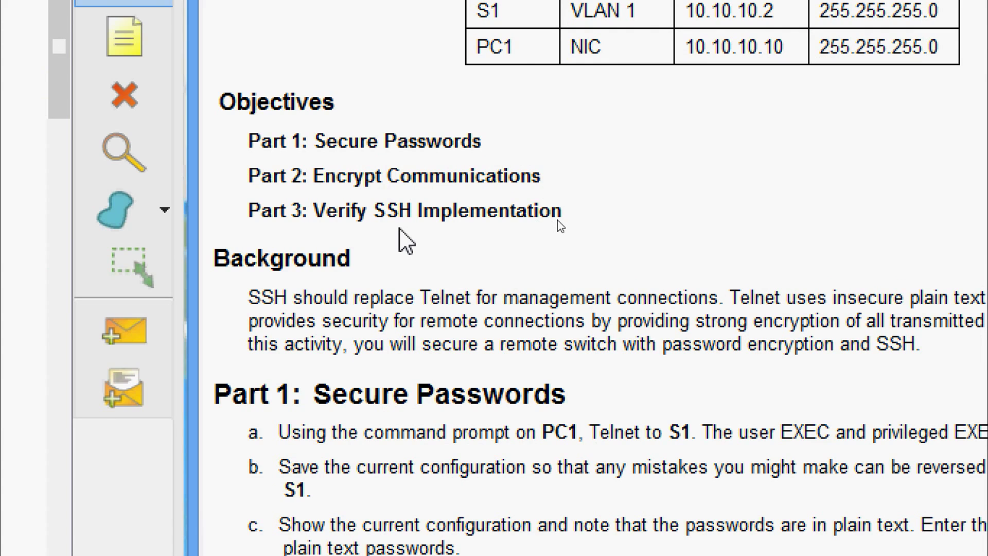
- Copy S1's address 10.10.10.2 from the activity's Addressing Table
{"action": "scroll", "coordinate": [399, 231], "scroll_direction": "down", "scroll_amount": 4}
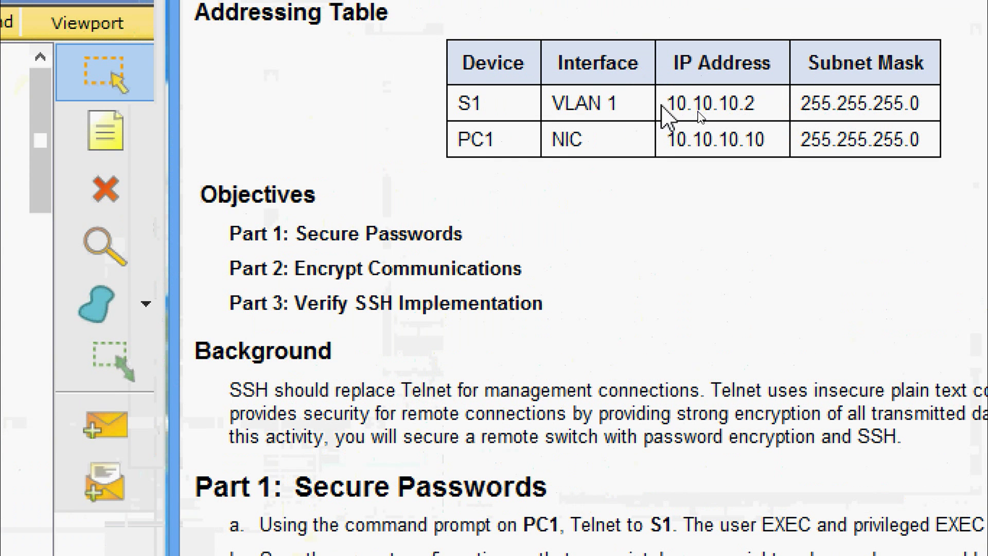
{"action": "left_click_drag", "start_coordinate": [668, 103], "coordinate": [760, 109]}
{"action": "key", "text": "ctrl+c"}
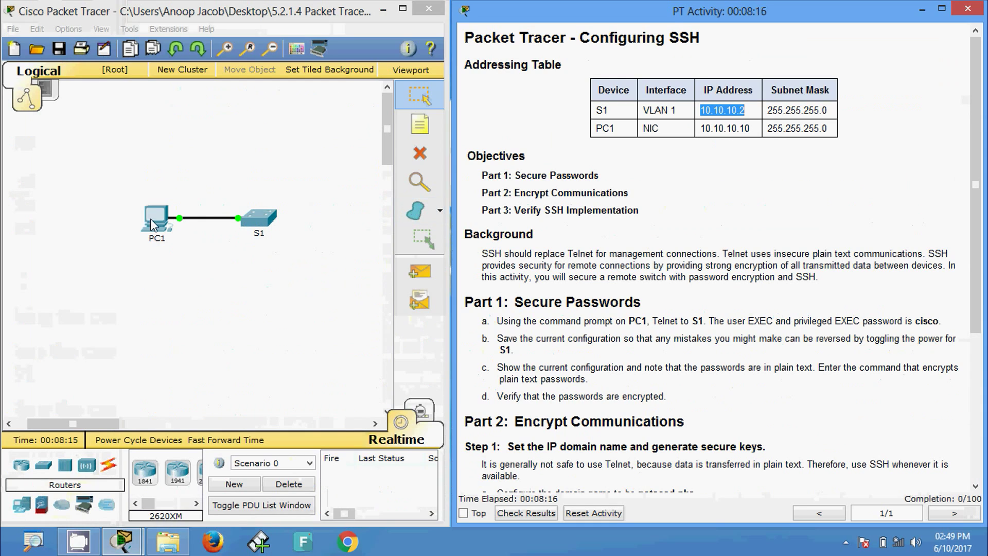
- Open the Command Prompt on PC1's desktop
{"action": "left_click", "coordinate": [200, 231]}
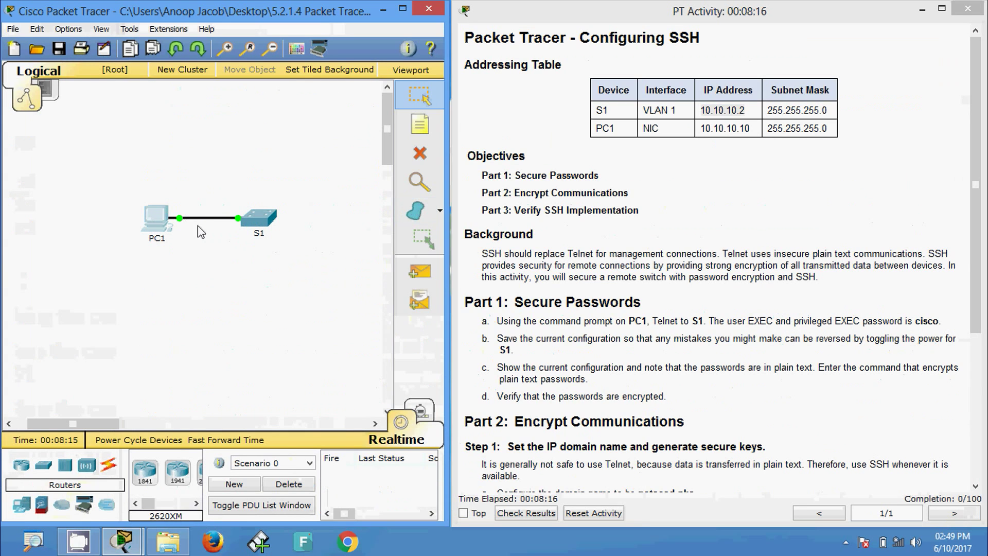
{"action": "left_click", "coordinate": [156, 217]}
{"action": "left_click", "coordinate": [391, 115]}
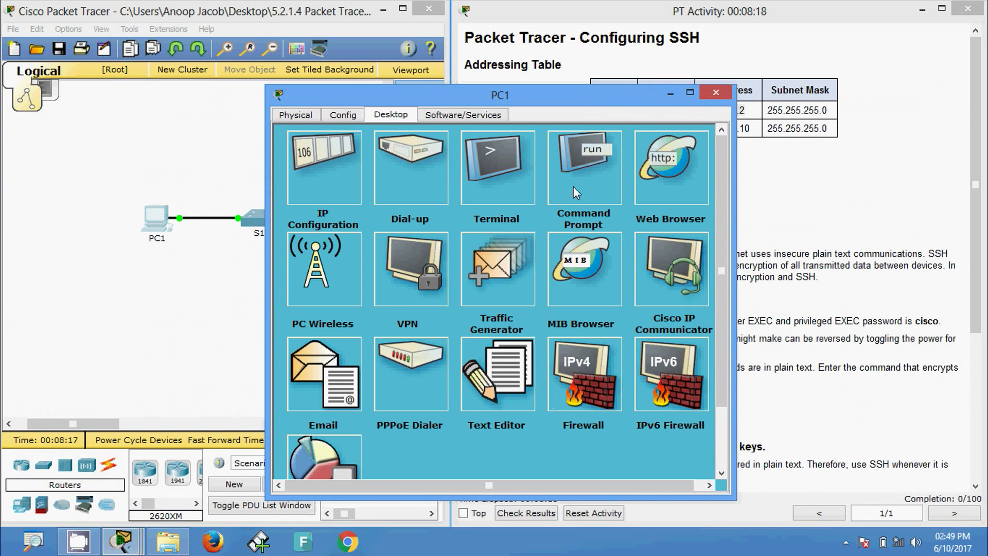
{"action": "left_click", "coordinate": [576, 193]}
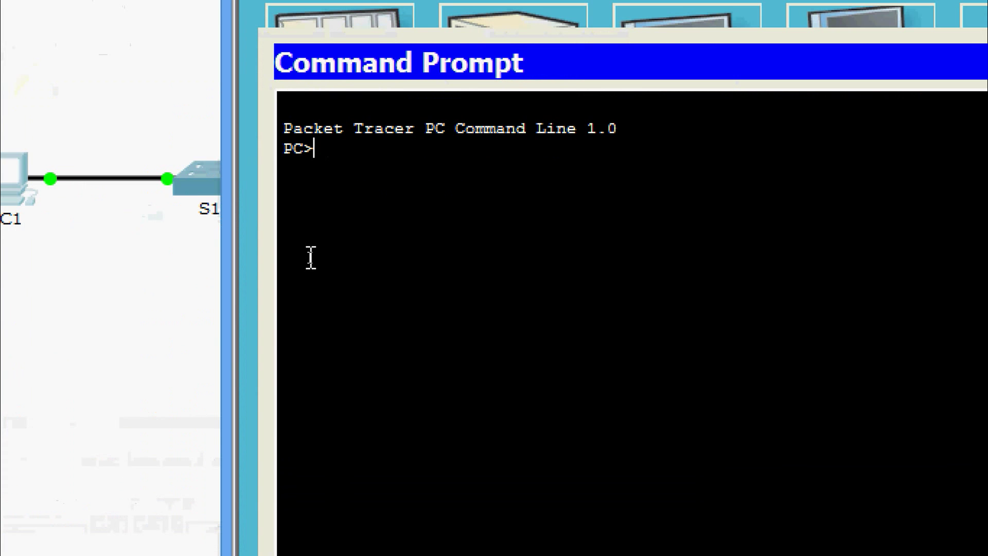
- Telnet to 10.10.10.2 using the pasted address and submit the login password
{"action": "type", "text": "telnet"}
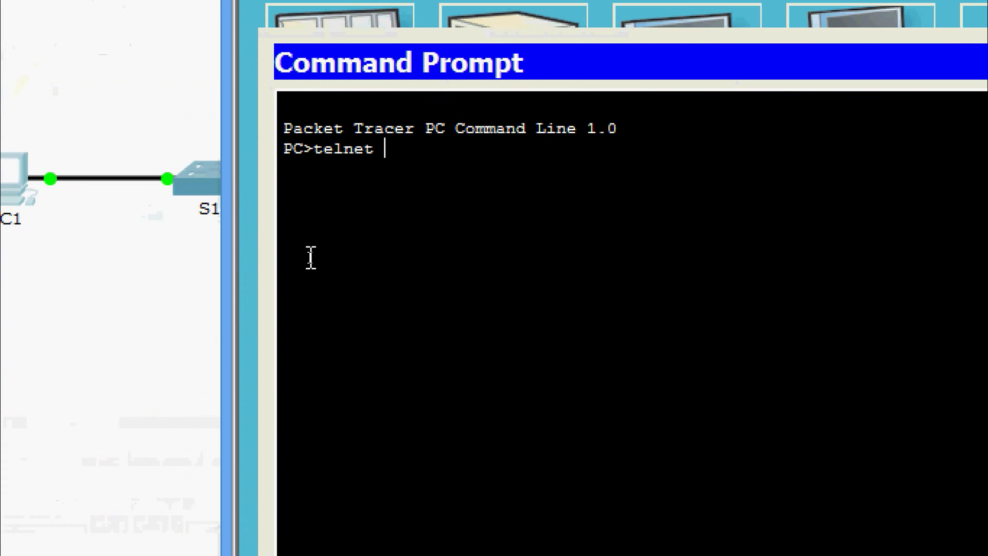
{"action": "right_click", "coordinate": [408, 155]}
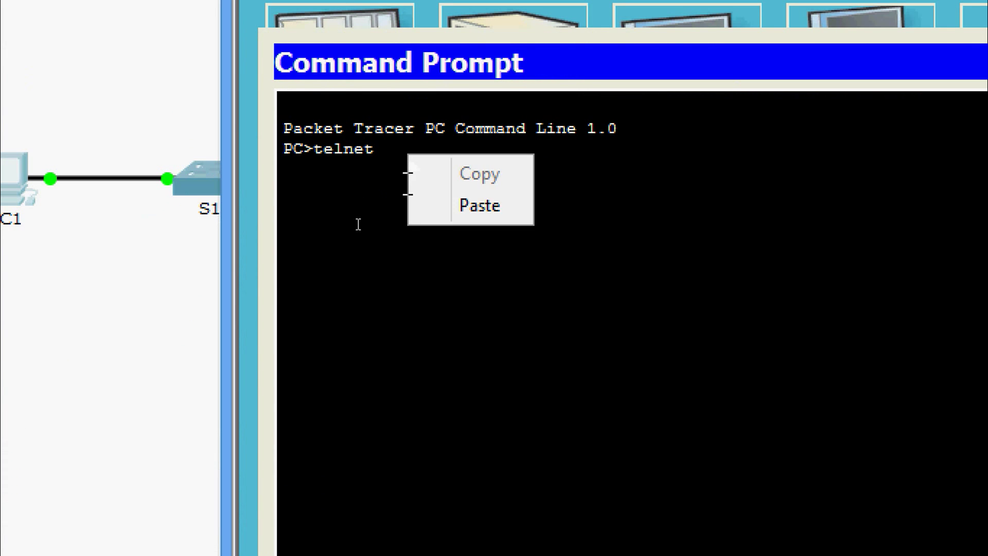
{"action": "left_click", "coordinate": [435, 207]}
{"action": "key", "text": "Return"}
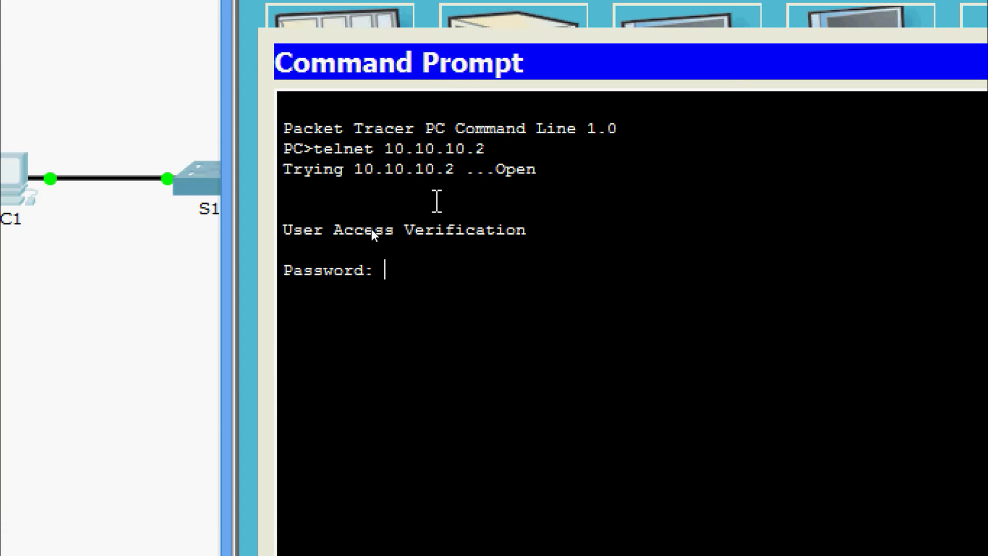
{"action": "key", "text": "Return"}
{"action": "key", "text": "Return"}
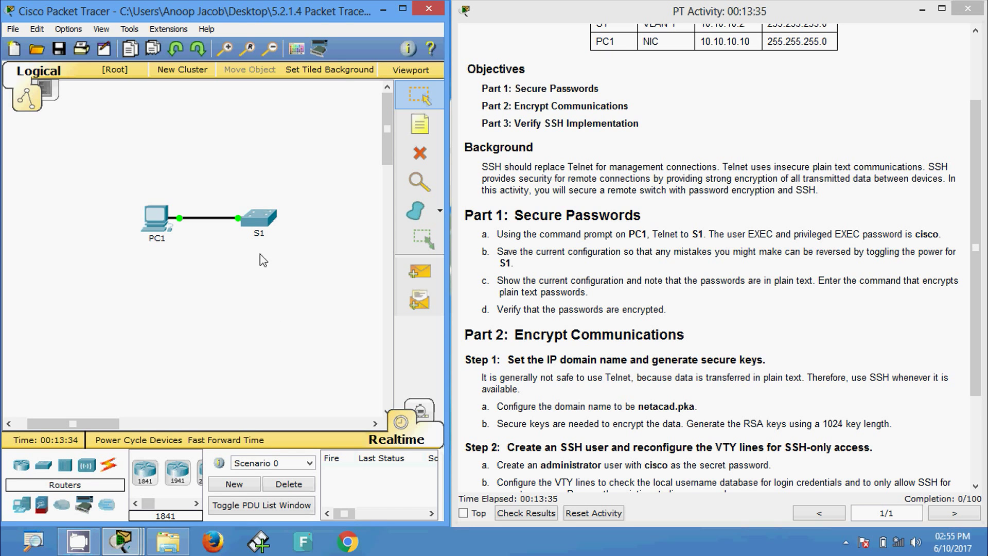
- Check S1's own CLI, find it locked, and go back to PC1's Telnet session
{"action": "left_click", "coordinate": [258, 225]}
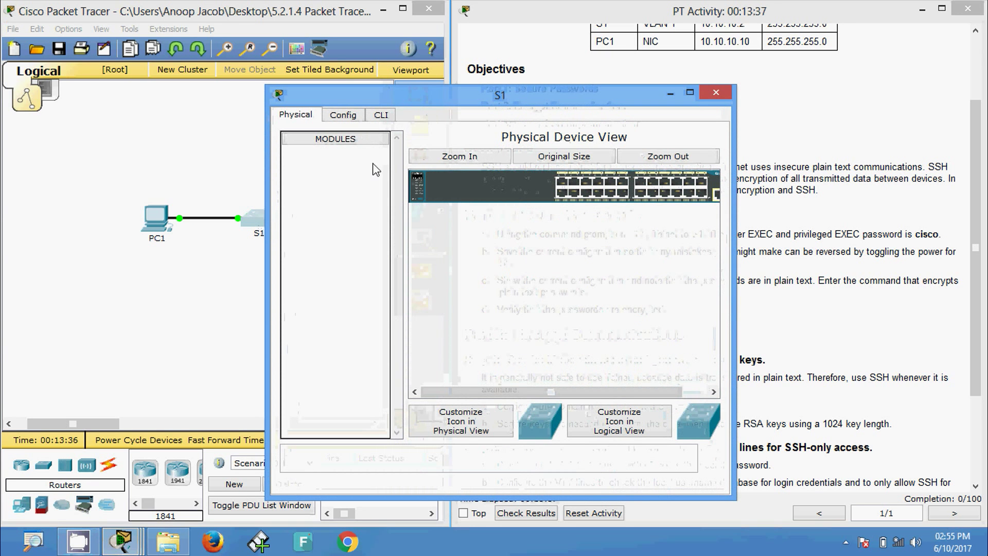
{"action": "left_click", "coordinate": [381, 115]}
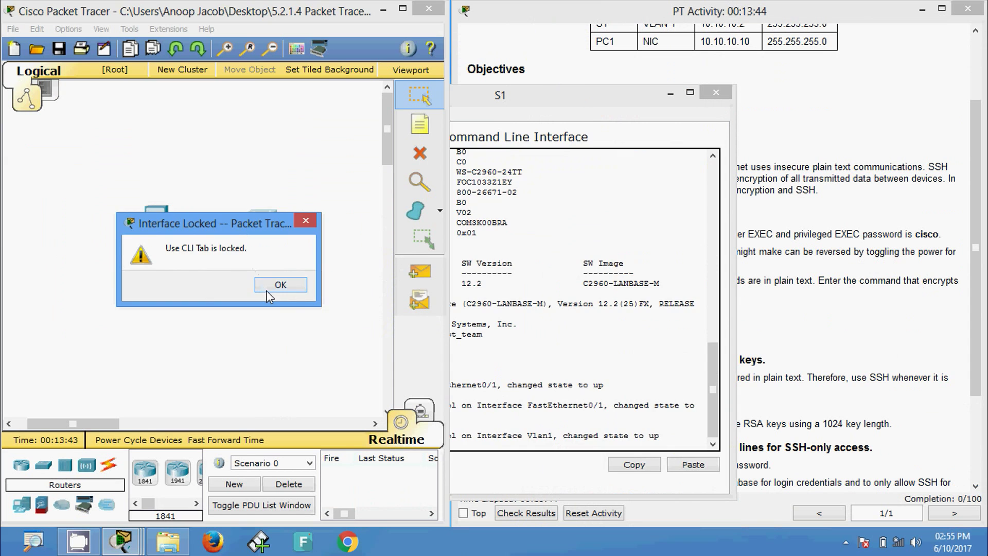
{"action": "left_click", "coordinate": [356, 289]}
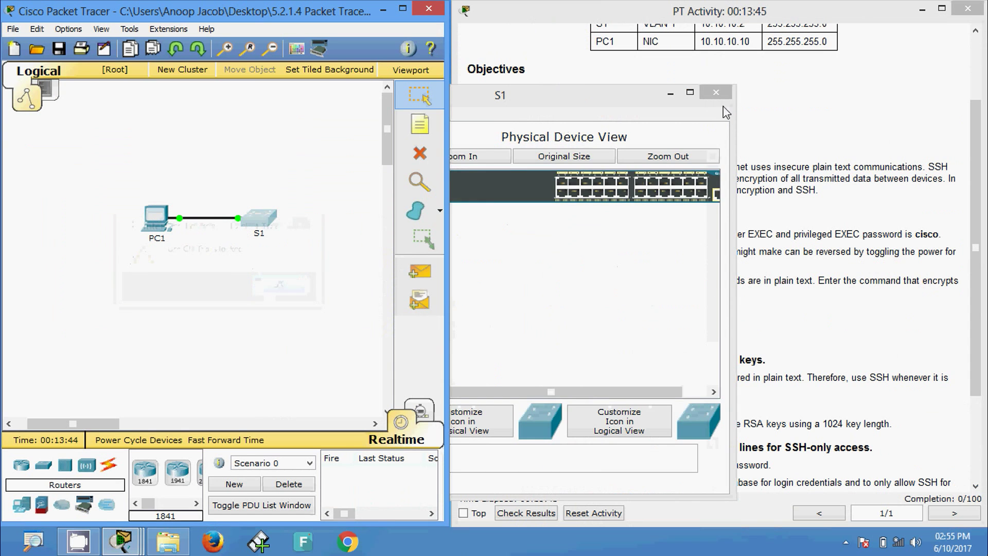
{"action": "left_click", "coordinate": [716, 92]}
{"action": "left_click", "coordinate": [157, 219]}
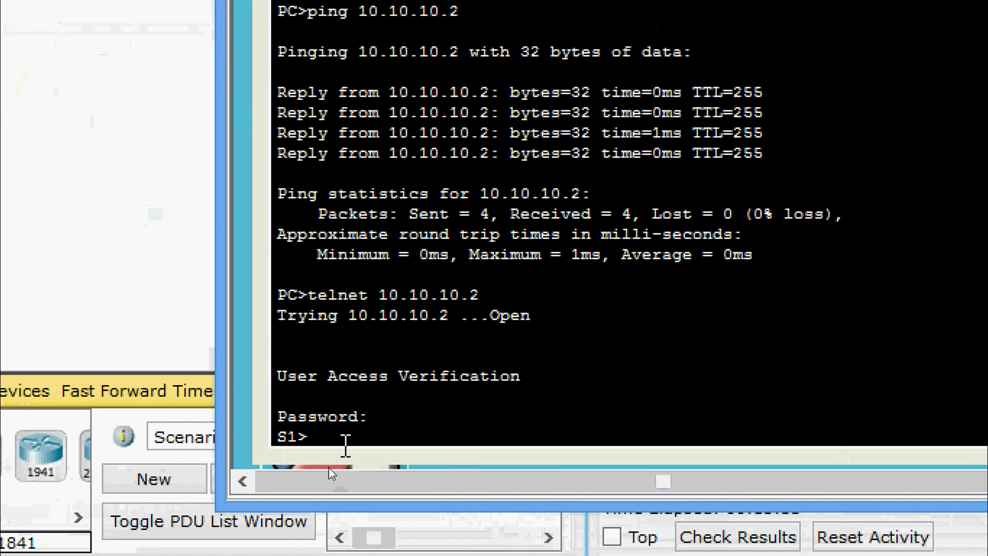
- Enter privileged mode on S1 with enable and its password
{"action": "type", "text": "ena"}
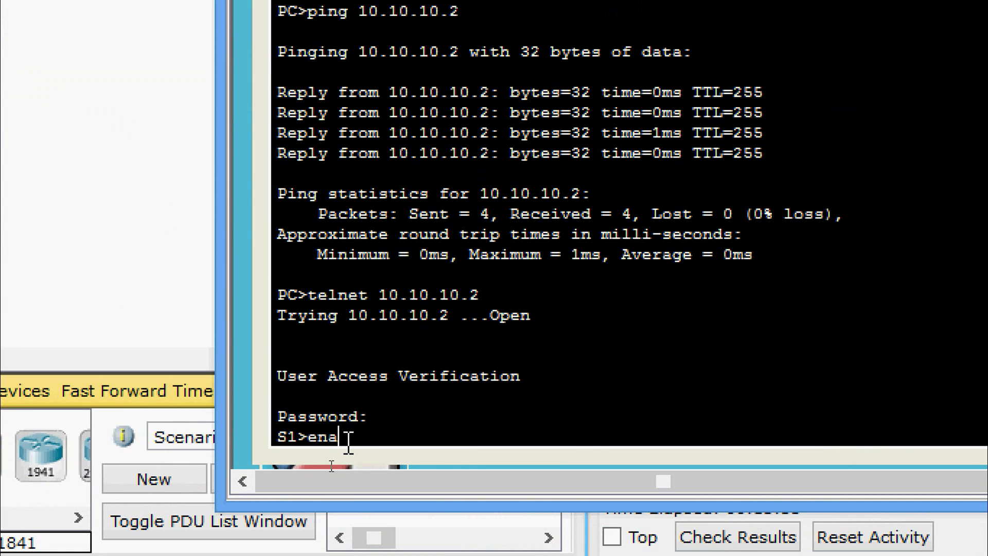
{"action": "key", "text": "Tab"}
{"action": "key", "text": "Return"}
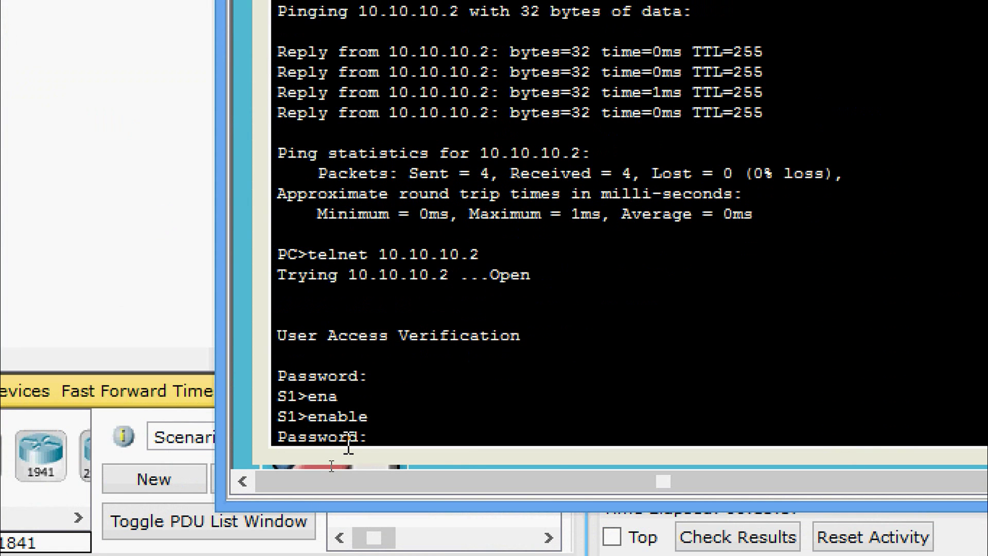
{"action": "key", "text": "Return"}
- Save with copy running-config startup-config, accepting the default filename
{"action": "type", "text": "cop"}
{"action": "key", "text": "Tab"}
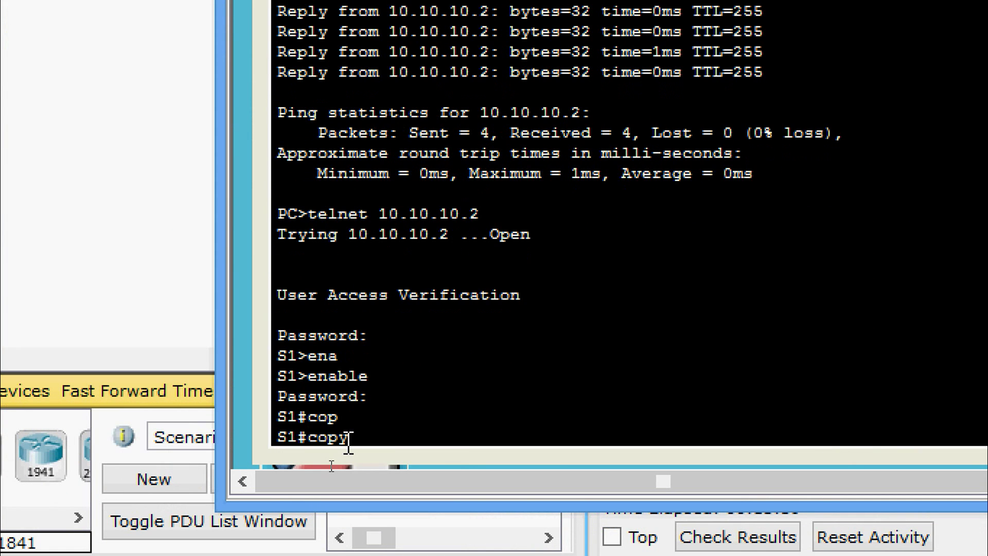
{"action": "type", "text": "r"}
{"action": "key", "text": "Tab"}
{"action": "type", "text": "st"}
{"action": "key", "text": "Tab"}
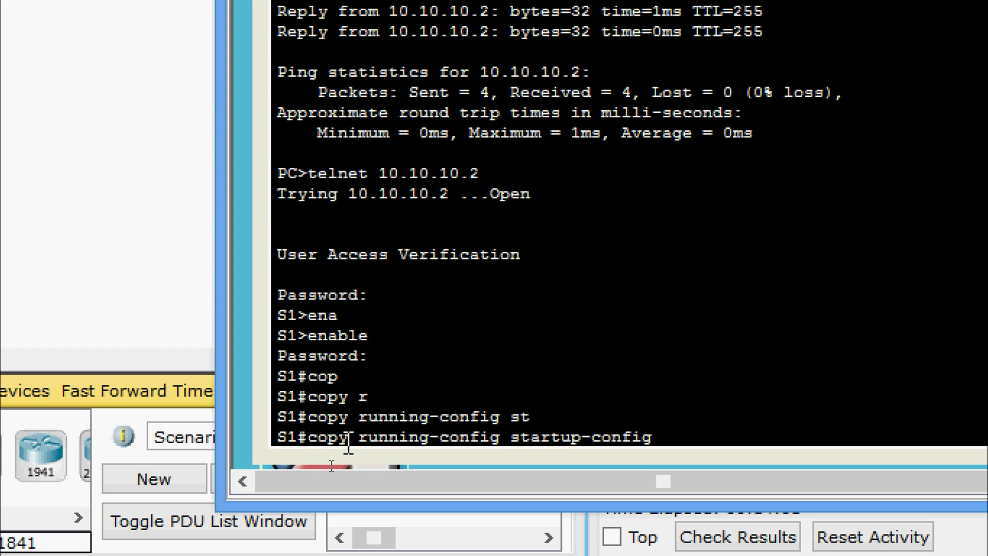
{"action": "key", "text": "Return"}
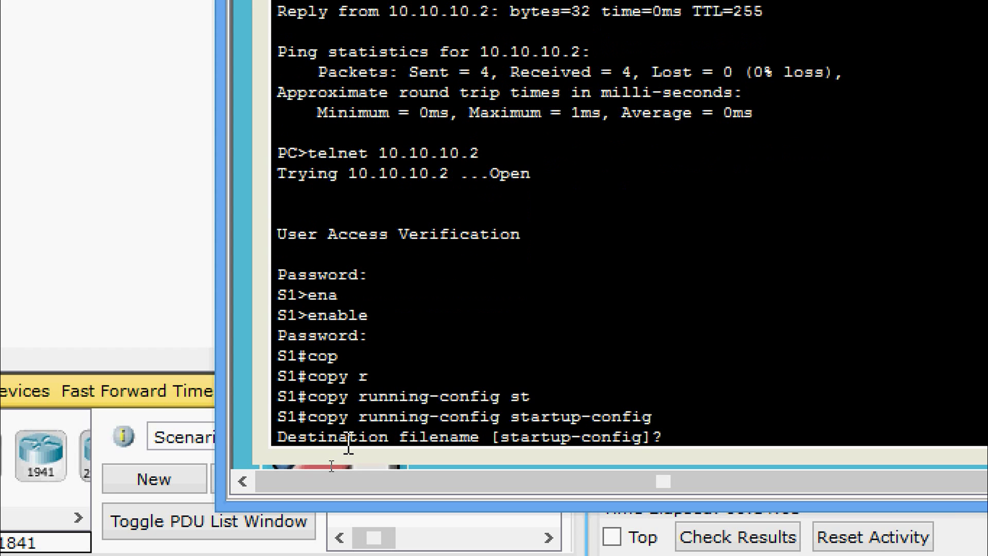
{"action": "key", "text": "Return"}
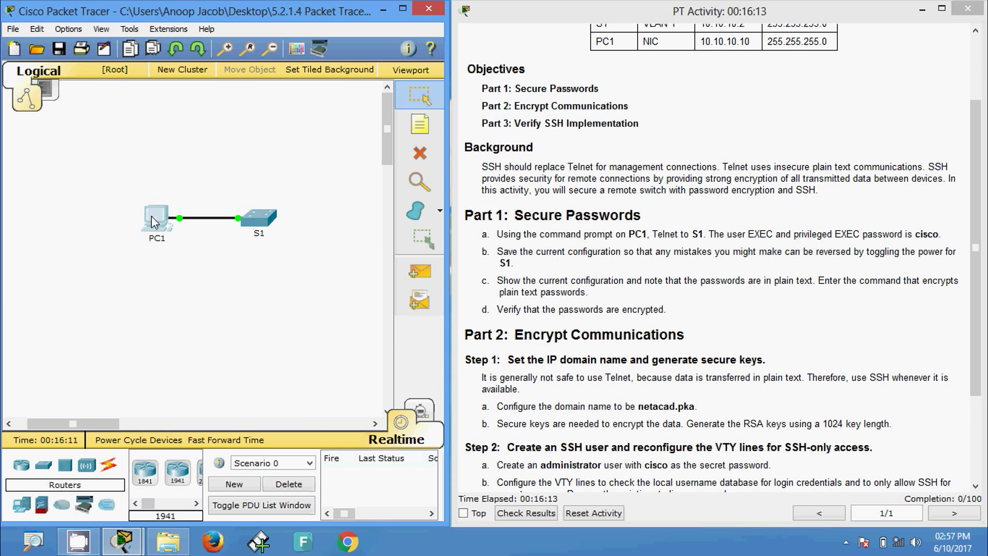
- Run show running-config on S1 from PC1's command prompt
{"action": "left_click", "coordinate": [152, 216]}
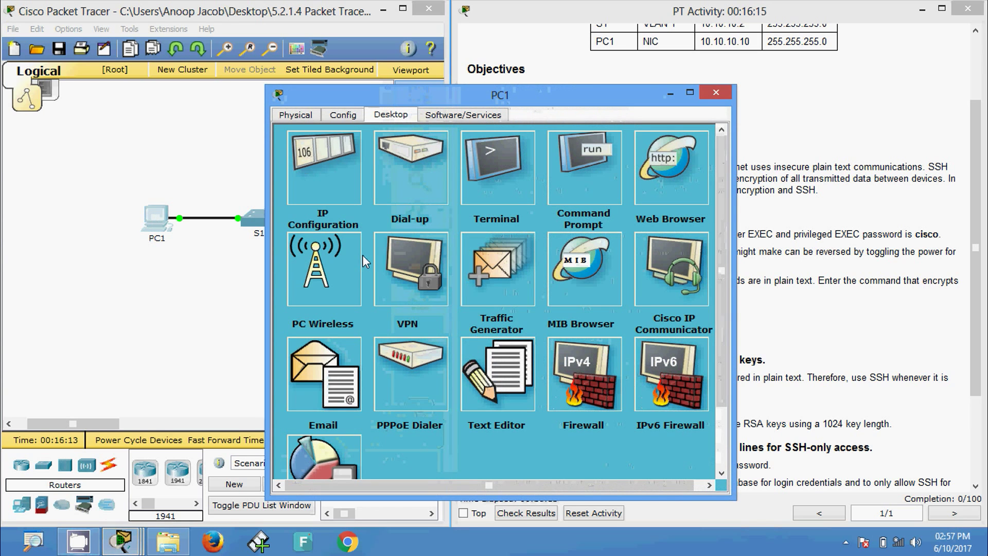
{"action": "left_click", "coordinate": [587, 196]}
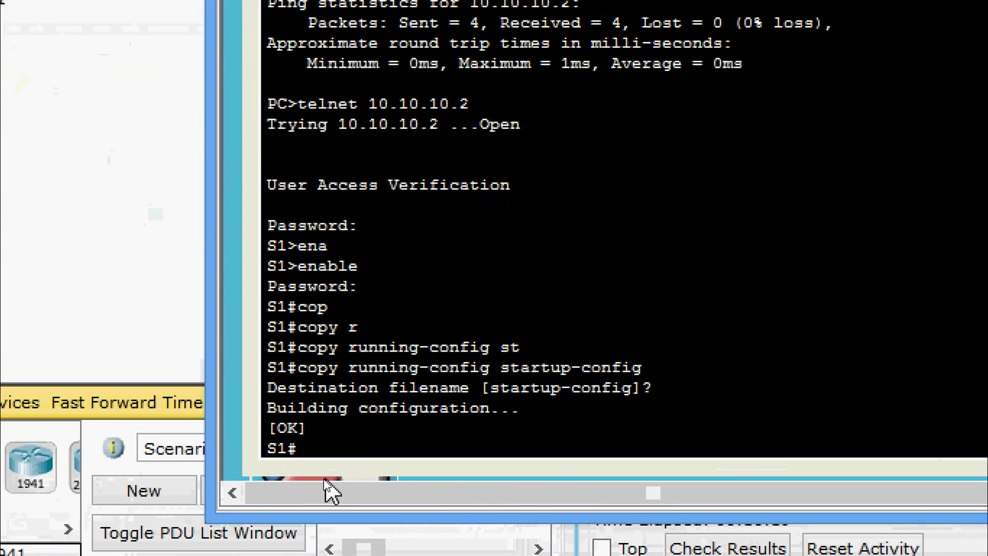
{"action": "type", "text": "sh"}
{"action": "key", "text": "Tab"}
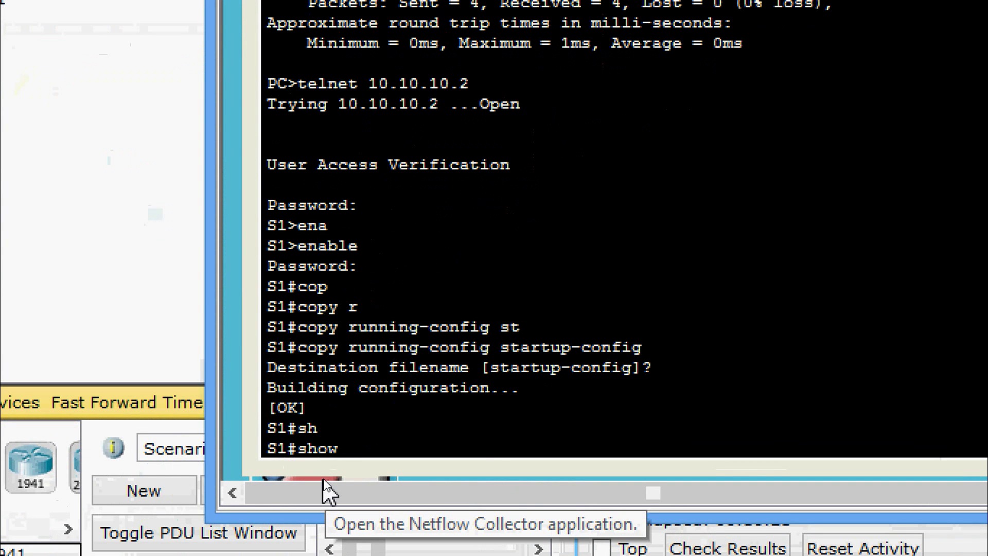
{"action": "type", "text": "ru"}
{"action": "key", "text": "Tab"}
{"action": "key", "text": "Return"}
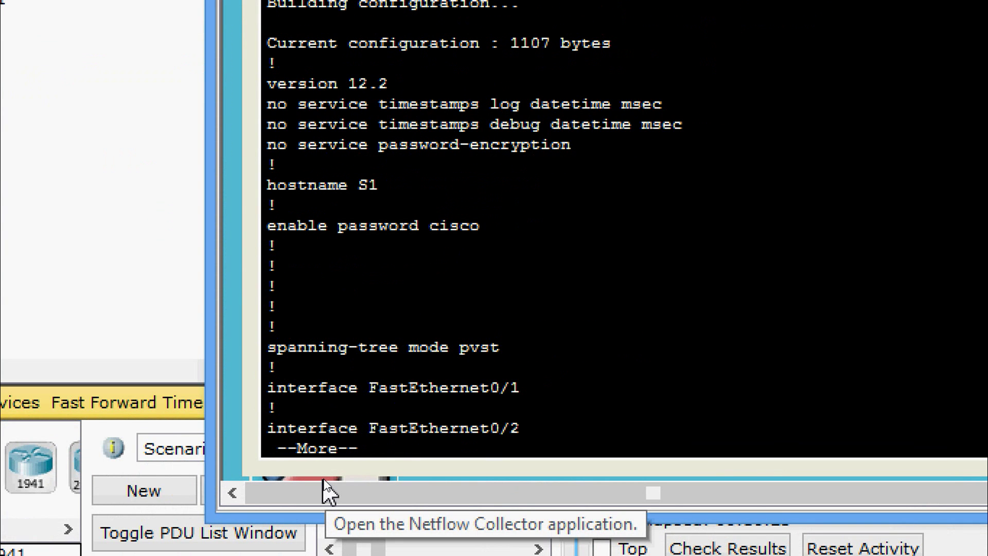
- Highlight the plain-text enable password and page the listing to the S1# prompt
{"action": "left_click", "coordinate": [387, 238]}
{"action": "left_click_drag", "start_coordinate": [481, 228], "coordinate": [449, 234]}
{"action": "key", "text": "Return"}
{"action": "key", "text": "Return"}
{"action": "key", "text": "Return"}
{"action": "key", "text": "Return"}
{"action": "key", "text": "Return"}
{"action": "key", "text": "Return"}
{"action": "key", "text": "Return"}
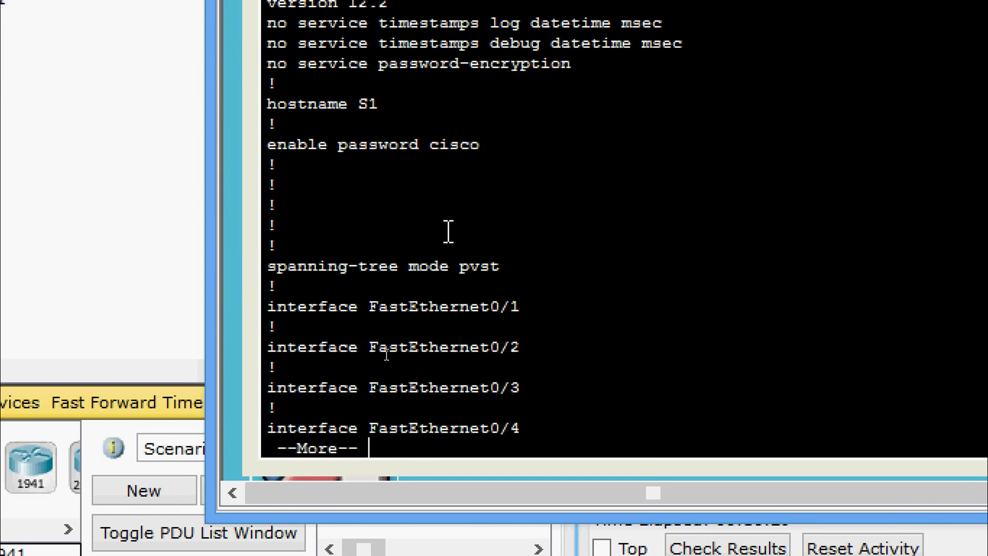
{"action": "key", "text": "Return"}
{"action": "key", "text": "Return"}
{"action": "key", "text": "Return"}
{"action": "key", "text": "Return"}
{"action": "key", "text": "Return"}
{"action": "key", "text": "Return"}
{"action": "key", "text": "Return"}
{"action": "key", "text": "Return"}
{"action": "key", "text": "Return"}
{"action": "key", "text": "Return"}
{"action": "key", "text": "Return"}
{"action": "key", "text": "Return"}
{"action": "key", "text": "Return"}
{"action": "key", "text": "Return"}
{"action": "key", "text": "Return"}
{"action": "key", "text": "Return"}
{"action": "key", "text": "Return"}
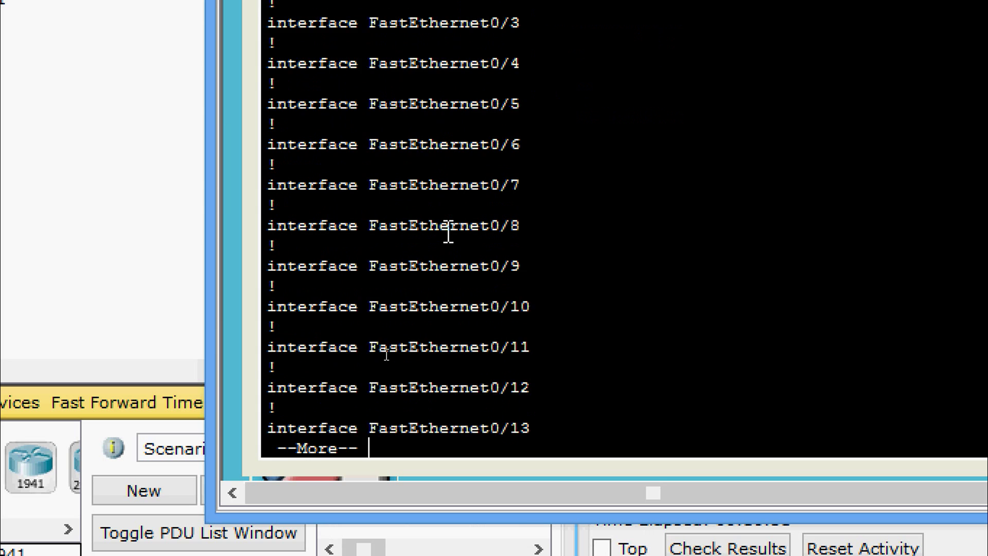
{"action": "key", "text": "Return"}
{"action": "key", "text": "Return"}
{"action": "key", "text": "Return"}
{"action": "key", "text": "Return"}
{"action": "key", "text": "Return"}
{"action": "key", "text": "Return"}
{"action": "key", "text": "Return"}
{"action": "key", "text": "Return"}
{"action": "key", "text": "Return"}
{"action": "key", "text": "Return"}
{"action": "key", "text": "Return"}
{"action": "key", "text": "Return"}
{"action": "key", "text": "Return"}
{"action": "key", "text": "Return"}
{"action": "key", "text": "Return"}
{"action": "key", "text": "Return"}
{"action": "key", "text": "Return"}
{"action": "key", "text": "Return"}
{"action": "key", "text": "Return"}
{"action": "key", "text": "Return"}
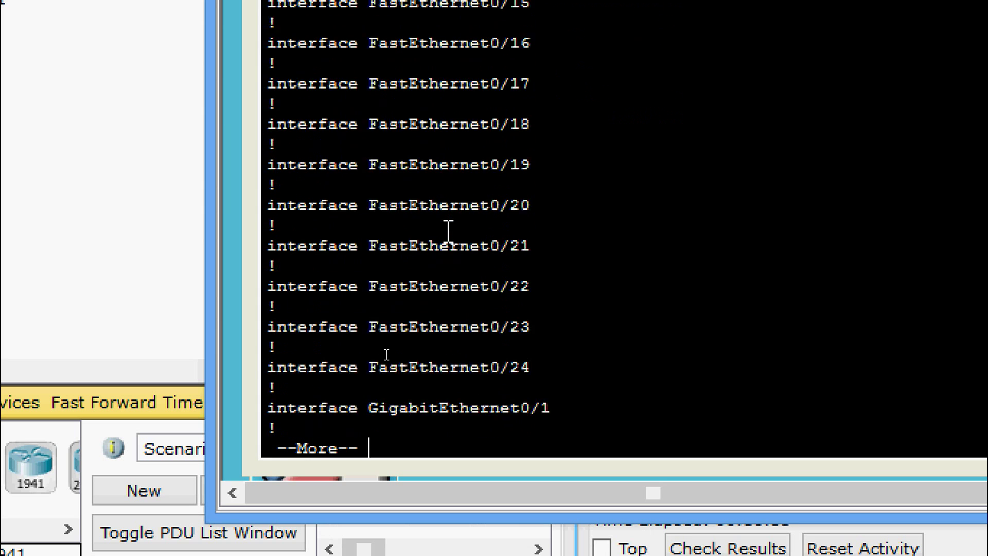
{"action": "key", "text": "Return"}
{"action": "key", "text": "Return"}
{"action": "key", "text": "Return"}
{"action": "key", "text": "Return"}
{"action": "key", "text": "Return"}
{"action": "key", "text": "Return"}
{"action": "key", "text": "Return"}
{"action": "key", "text": "Return"}
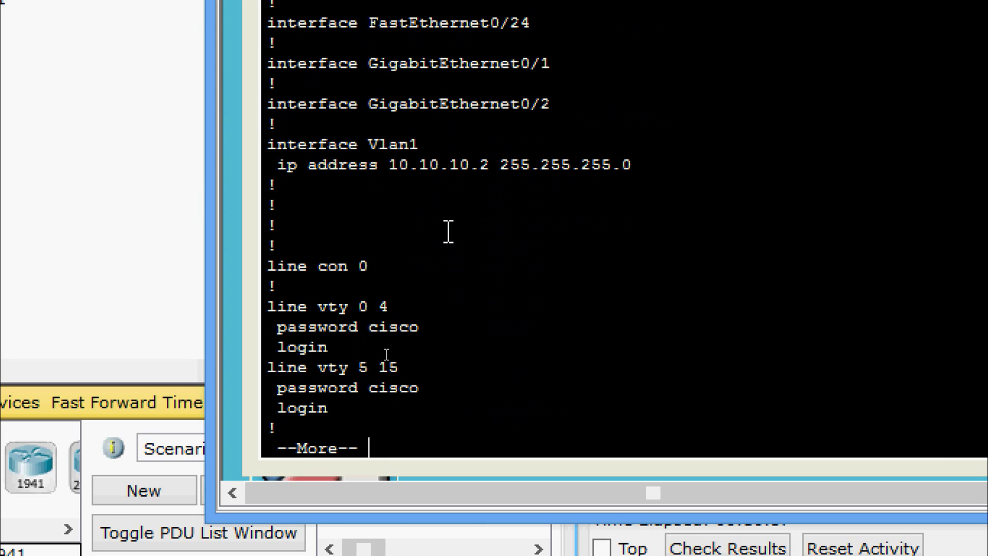
{"action": "key", "text": "Return"}
{"action": "key", "text": "Return"}
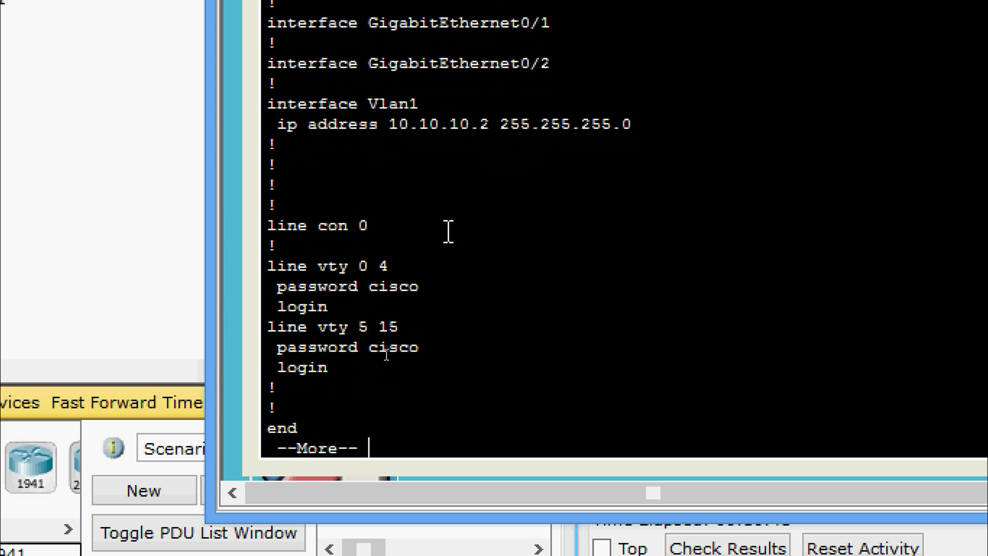
{"action": "key", "text": "Return"}
{"action": "key", "text": "Return"}
{"action": "key", "text": "Return"}
{"action": "key", "text": "Return"}
{"action": "key", "text": "Return"}
{"action": "key", "text": "Return"}
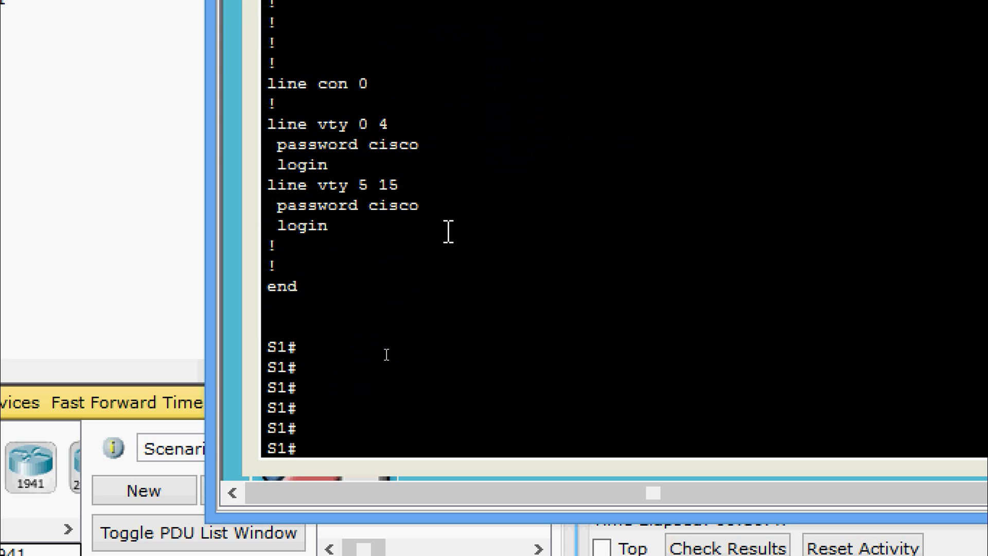
- Enable service password-encryption on S1 in global configuration mode
{"action": "type", "text": "conf t"}
{"action": "key", "text": "Return"}
{"action": "key", "text": "Return"}
{"action": "key", "text": "Return"}
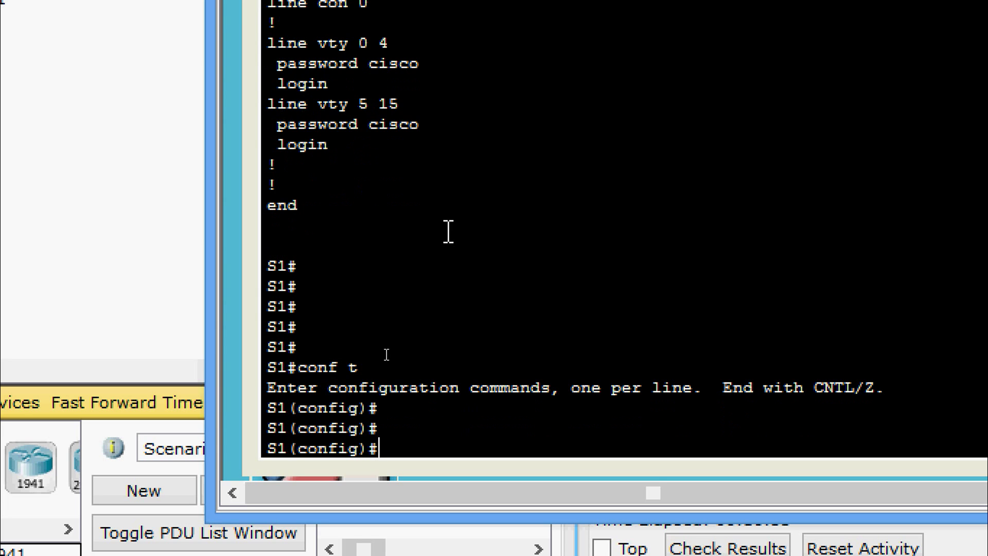
{"action": "type", "text": "ser"}
{"action": "key", "text": "Tab"}
{"action": "type", "text": "pas"}
{"action": "key", "text": "Return"}
{"action": "type", "text": "ser"}
{"action": "key", "text": "Tab"}
{"action": "type", "text": "pas"}
{"action": "key", "text": "Tab"}
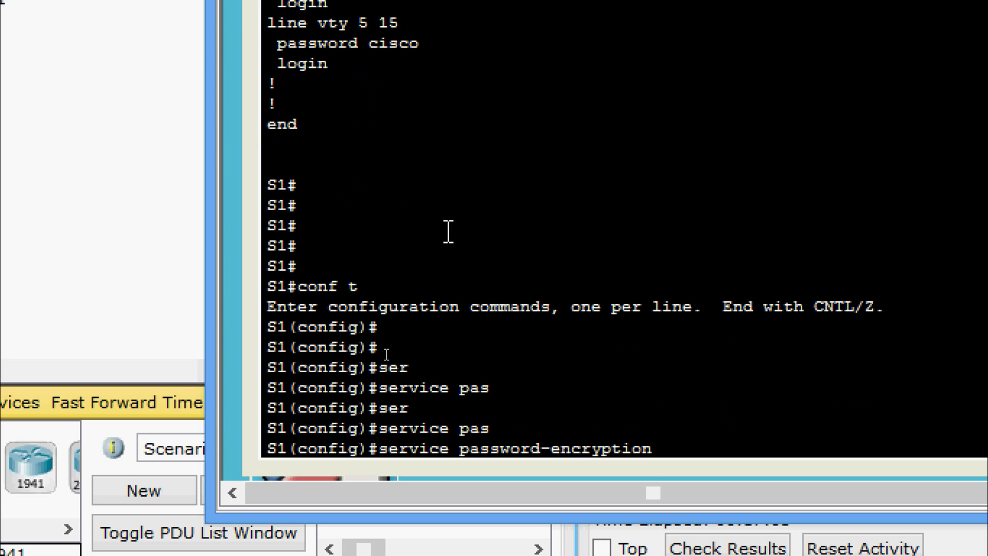
{"action": "key", "text": "Return"}
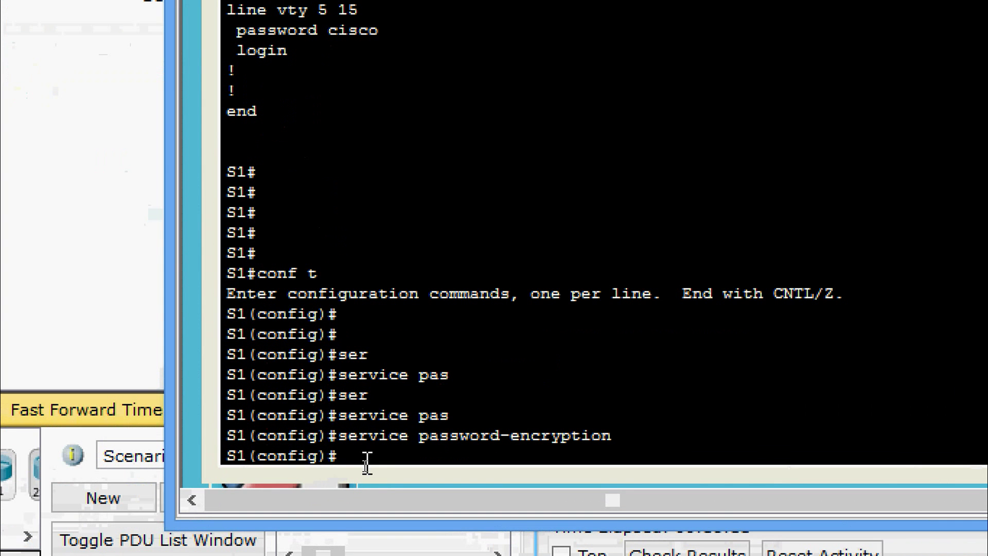
- Return to S1# with Ctrl+Z and enter show running-config
{"action": "type", "text": "sh"}
{"action": "key", "text": "Tab"}
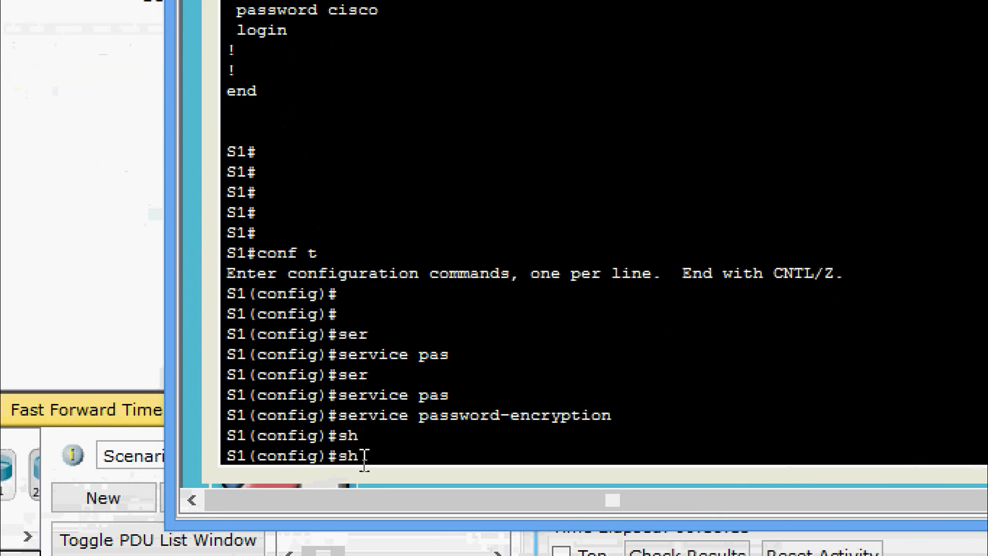
{"action": "key", "text": "BackSpace"}
{"action": "key", "text": "BackSpace"}
{"action": "key", "text": "ctrl+z"}
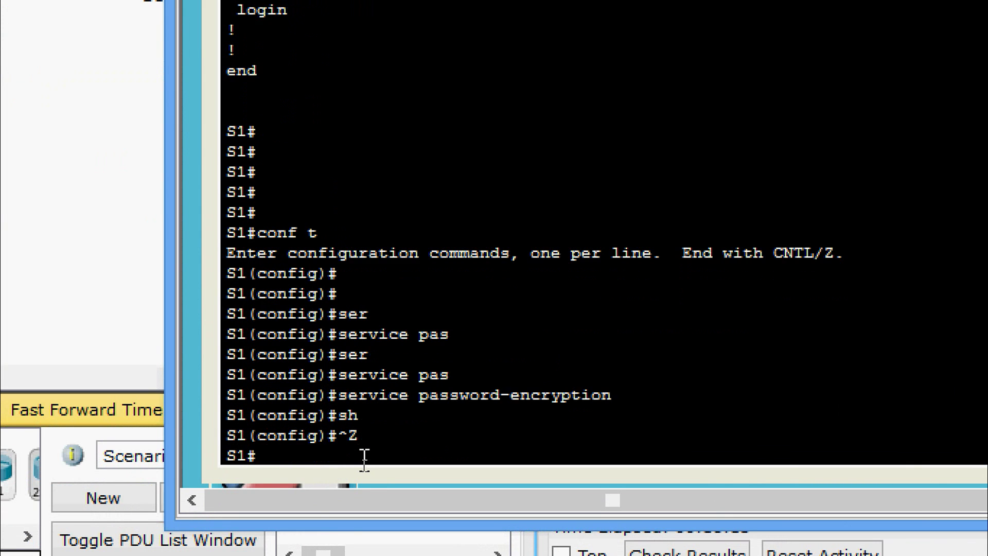
{"action": "key", "text": "Return"}
{"action": "type", "text": "show r"}
{"action": "key", "text": "Tab"}
{"action": "type", "text": "r"}
{"action": "key", "text": "Tab"}
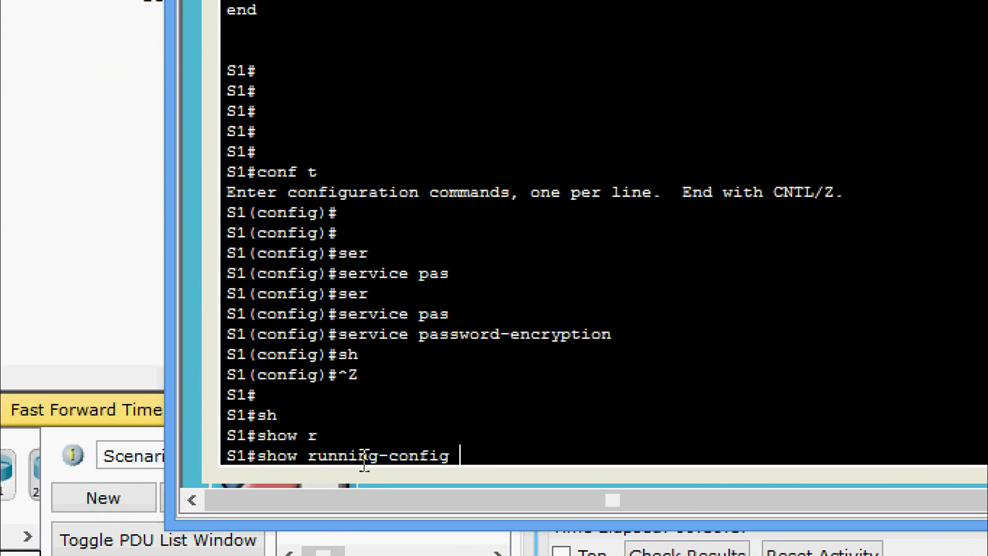
- Page through show running-config to confirm the type 7 encrypted enable and VTY passwords
{"action": "key", "text": "Return"}
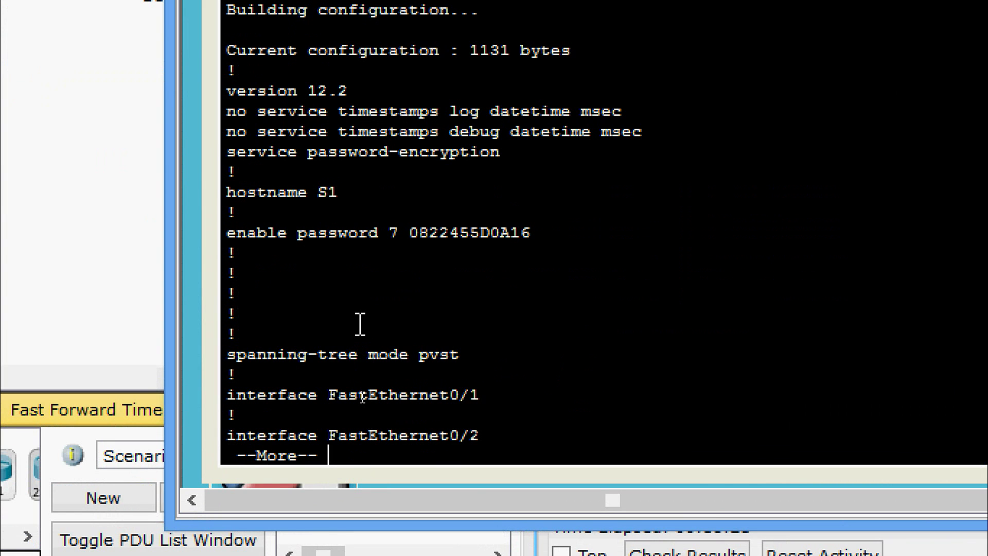
{"action": "key", "text": "Return"}
{"action": "key", "text": "Return"}
{"action": "key", "text": "Return"}
{"action": "key", "text": "Return"}
{"action": "key", "text": "Return"}
{"action": "key", "text": "Return"}
{"action": "key", "text": "Return"}
{"action": "key", "text": "Return"}
{"action": "key", "text": "Return"}
{"action": "key", "text": "Return"}
{"action": "key", "text": "Return"}
{"action": "key", "text": "Return"}
{"action": "key", "text": "Return"}
{"action": "key", "text": "Return"}
{"action": "key", "text": "Return"}
{"action": "key", "text": "Return"}
{"action": "key", "text": "Return"}
{"action": "key", "text": "Return"}
{"action": "key", "text": "Return"}
{"action": "key", "text": "Return"}
{"action": "key", "text": "Return"}
{"action": "key", "text": "Return"}
{"action": "key", "text": "Return"}
{"action": "key", "text": "Return"}
{"action": "key", "text": "Return"}
{"action": "key", "text": "Return"}
{"action": "key", "text": "Return"}
{"action": "key", "text": "Return"}
{"action": "key", "text": "Return"}
{"action": "key", "text": "Return"}
{"action": "key", "text": "Return"}
{"action": "key", "text": "Return"}
{"action": "key", "text": "Return"}
{"action": "key", "text": "Return"}
{"action": "key", "text": "Return"}
{"action": "key", "text": "Return"}
{"action": "key", "text": "Return"}
{"action": "key", "text": "Return"}
{"action": "key", "text": "Return"}
{"action": "key", "text": "Return"}
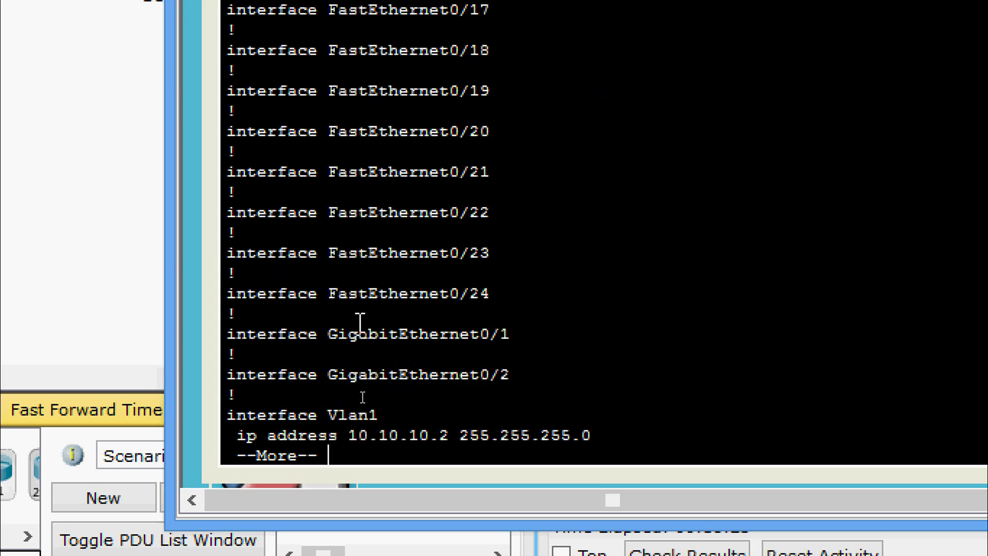
{"action": "key", "text": "Return"}
{"action": "key", "text": "Return"}
{"action": "key", "text": "Return"}
{"action": "key", "text": "Return"}
{"action": "key", "text": "Return"}
{"action": "key", "text": "Return"}
{"action": "key", "text": "Return"}
{"action": "key", "text": "Return"}
{"action": "key", "text": "Return"}
{"action": "key", "text": "Return"}
{"action": "key", "text": "Return"}
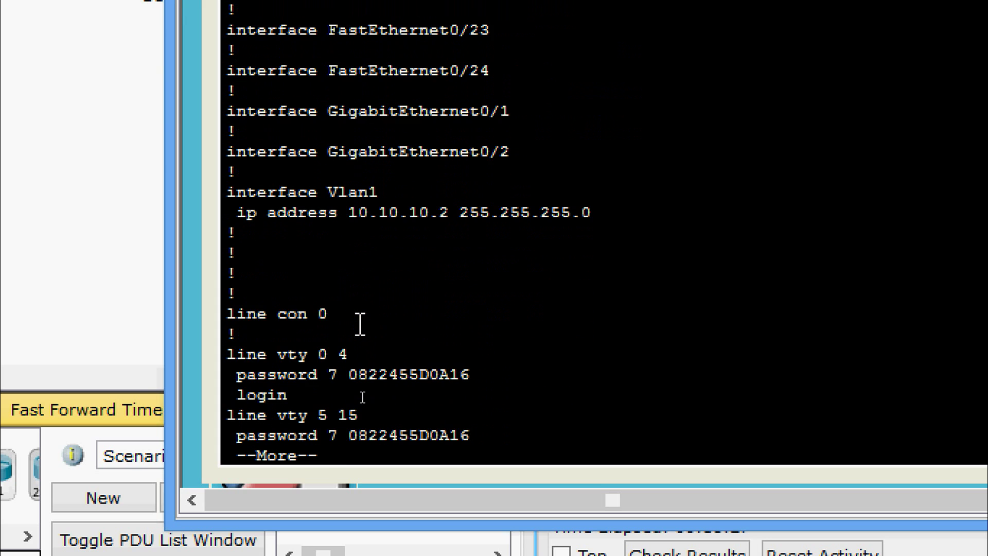
{"action": "key", "text": "Return"}
{"action": "key", "text": "Return"}
{"action": "key", "text": "Return"}
{"action": "key", "text": "Return"}
{"action": "key", "text": "Return"}
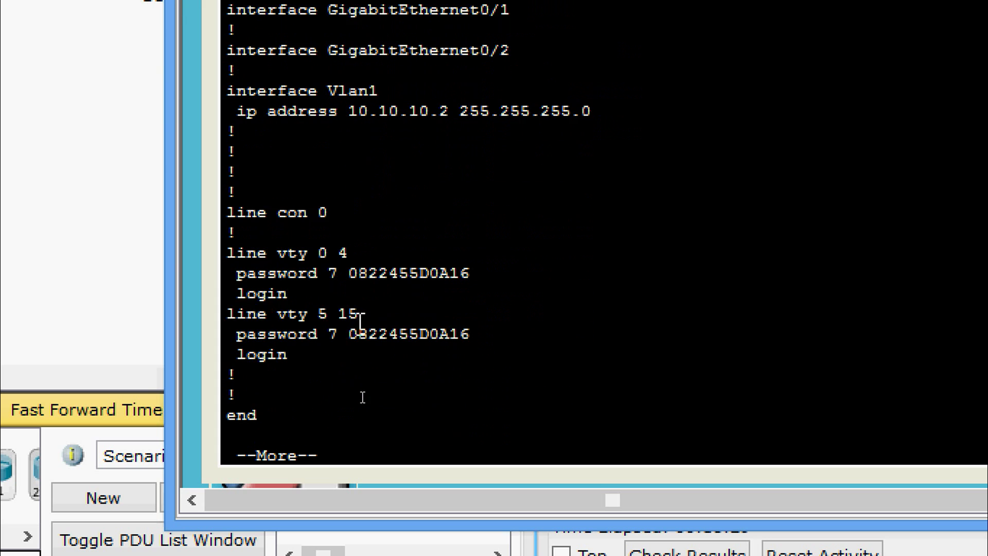
{"action": "key", "text": "Return"}
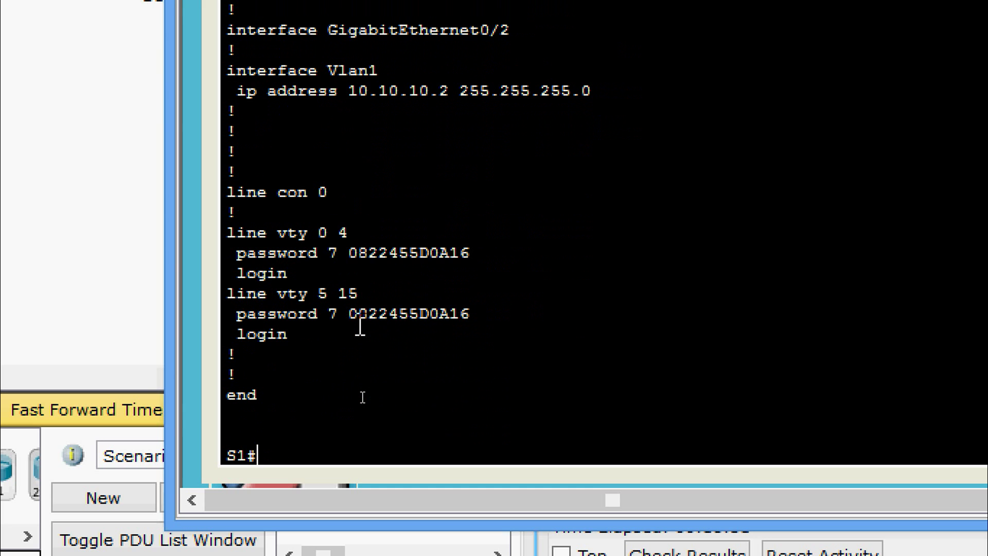
{"action": "key", "text": "Return"}
{"action": "key", "text": "Return"}
{"action": "key", "text": "Return"}
{"action": "key", "text": "Return"}
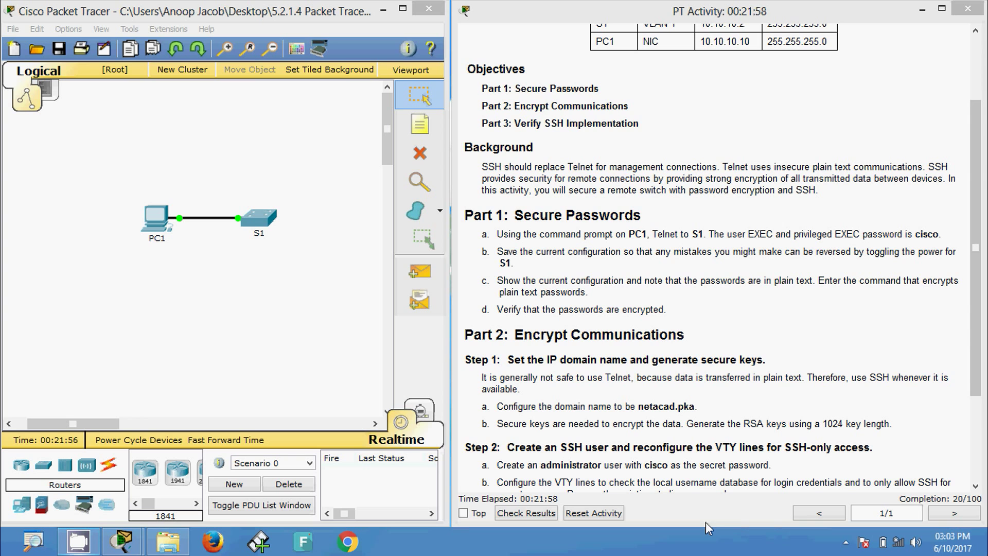
- Configure ip domain-name netacad.pka on S1 through PC1's Telnet session
{"action": "left_click", "coordinate": [156, 219]}
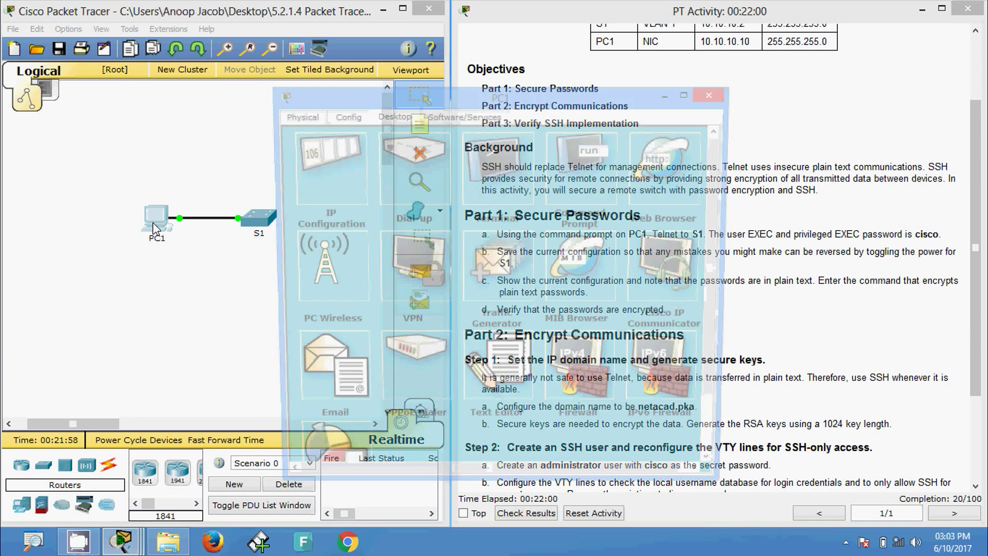
{"action": "left_click", "coordinate": [525, 222]}
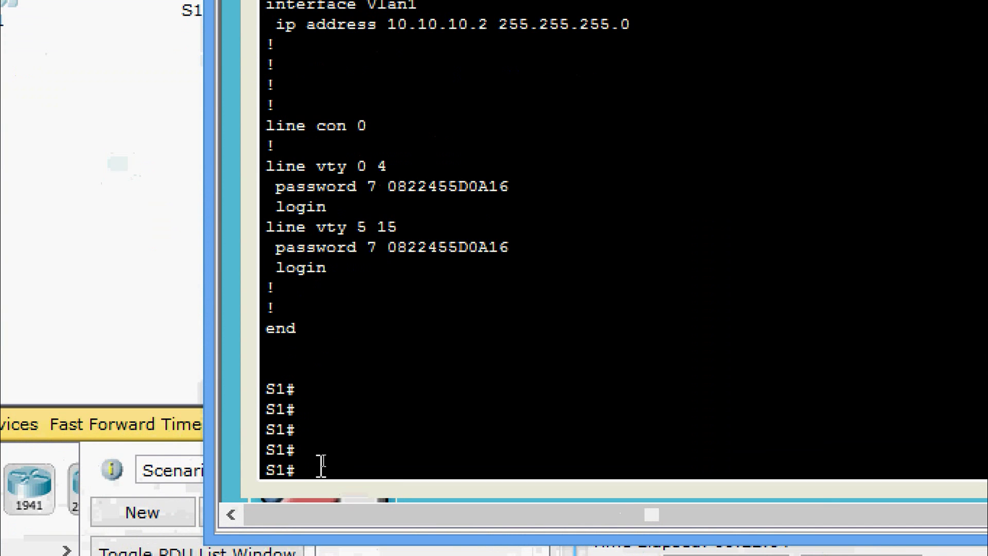
{"action": "type", "text": "conf t"}
{"action": "key", "text": "Return"}
{"action": "key", "text": "Return"}
{"action": "type", "text": "ip "}
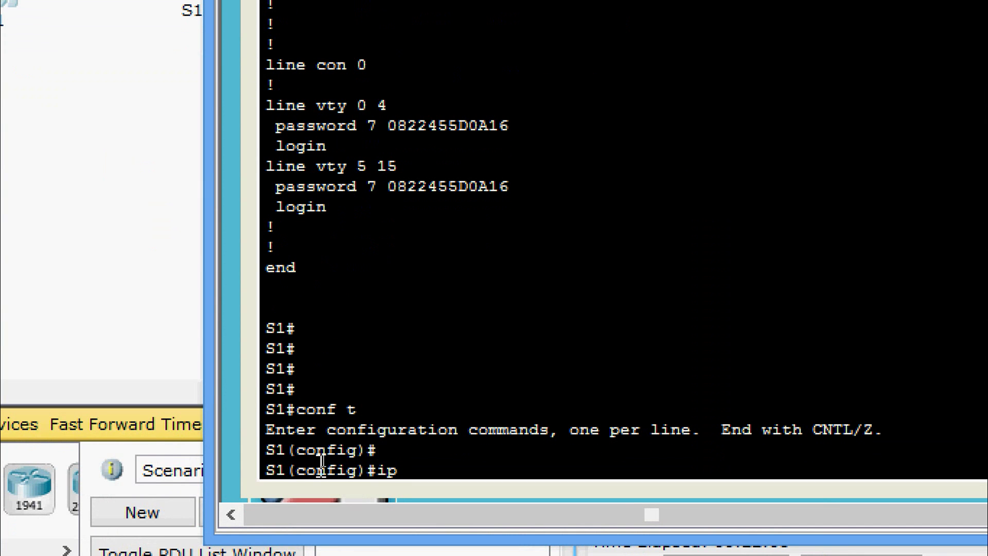
{"action": "type", "text": "domain-n"}
{"action": "key", "text": "Tab"}
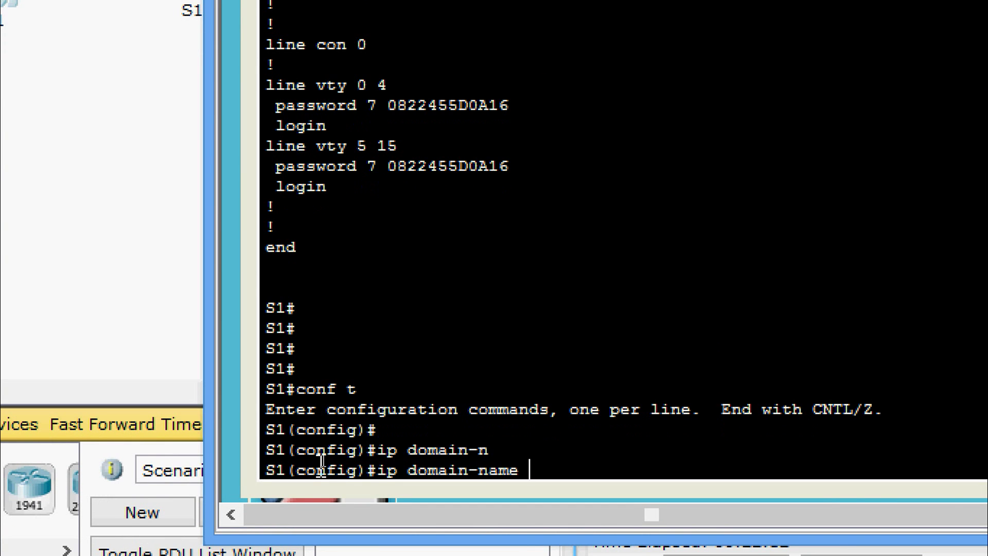
{"action": "type", "text": "netacad.pka"}
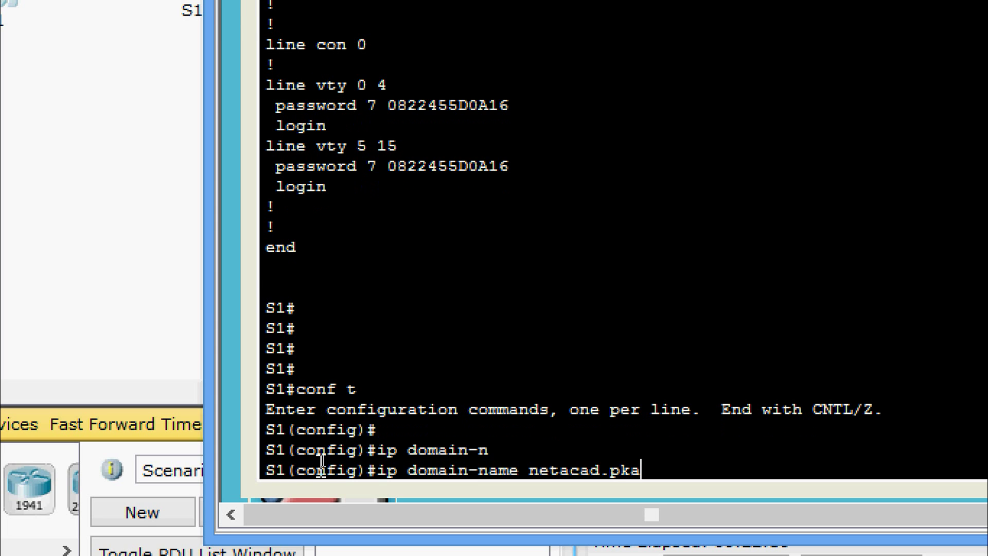
{"action": "key", "text": "Return"}
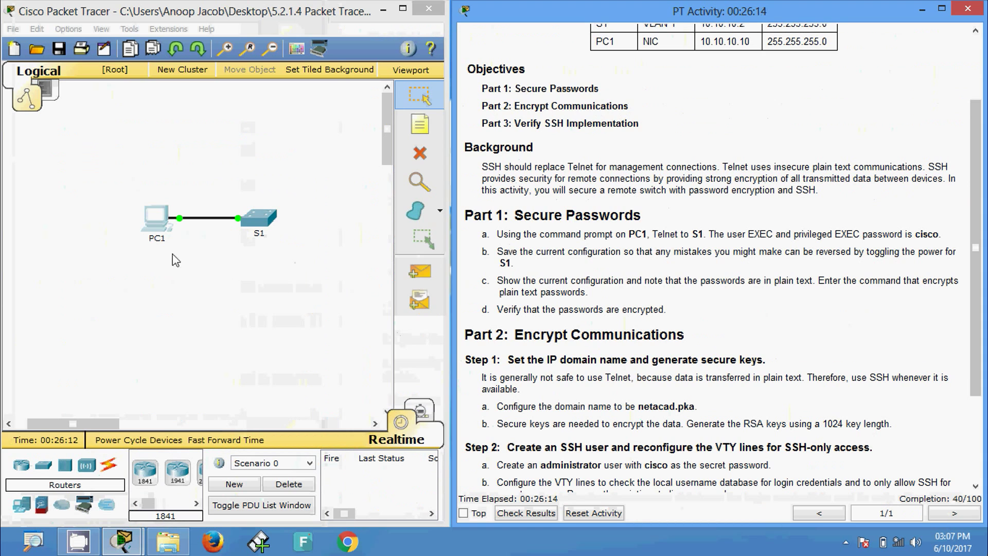
- Run crypto key generate rsa on S1 with a 1024-bit modulus
{"action": "left_click", "coordinate": [159, 218]}
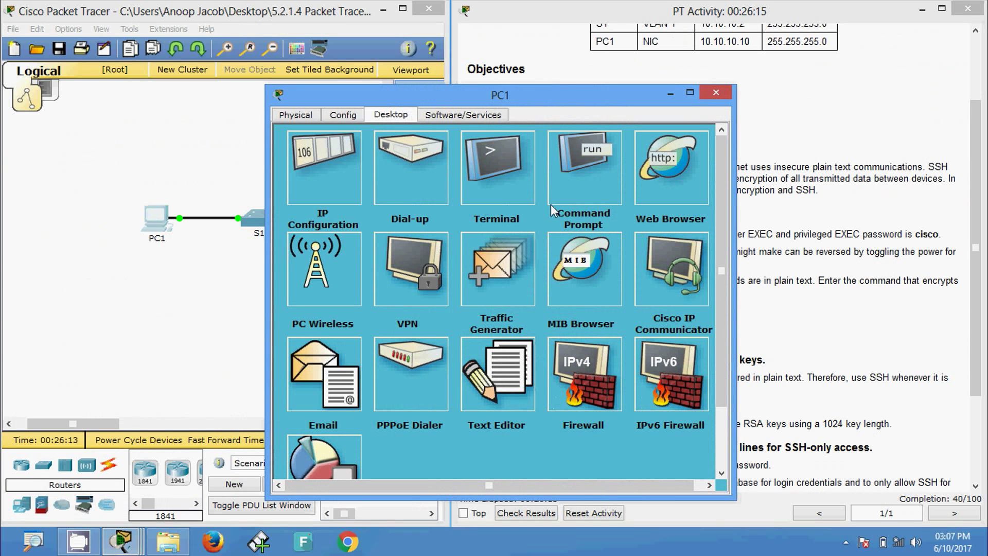
{"action": "left_click", "coordinate": [576, 162]}
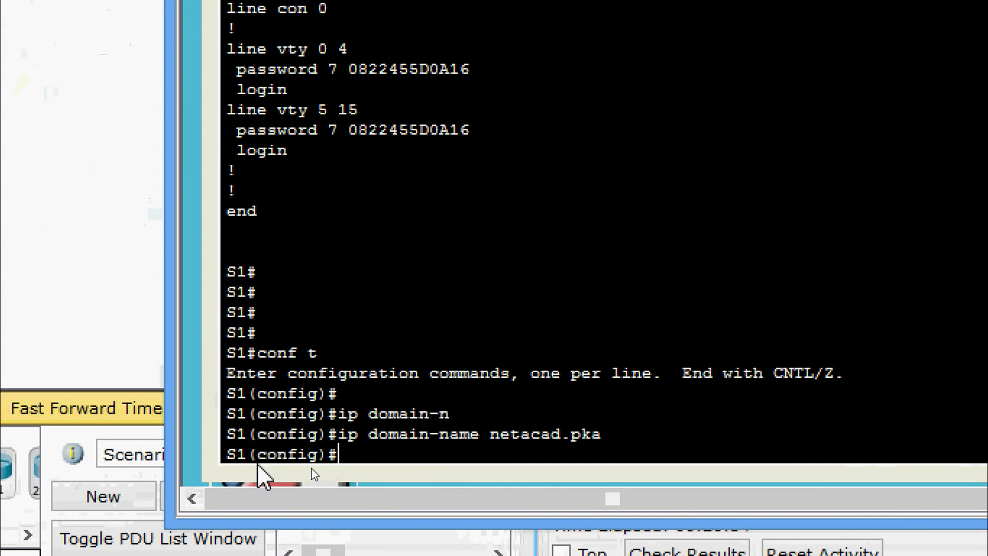
{"action": "type", "text": "cry"}
{"action": "key", "text": "Tab"}
{"action": "type", "text": "ke"}
{"action": "key", "text": "Tab"}
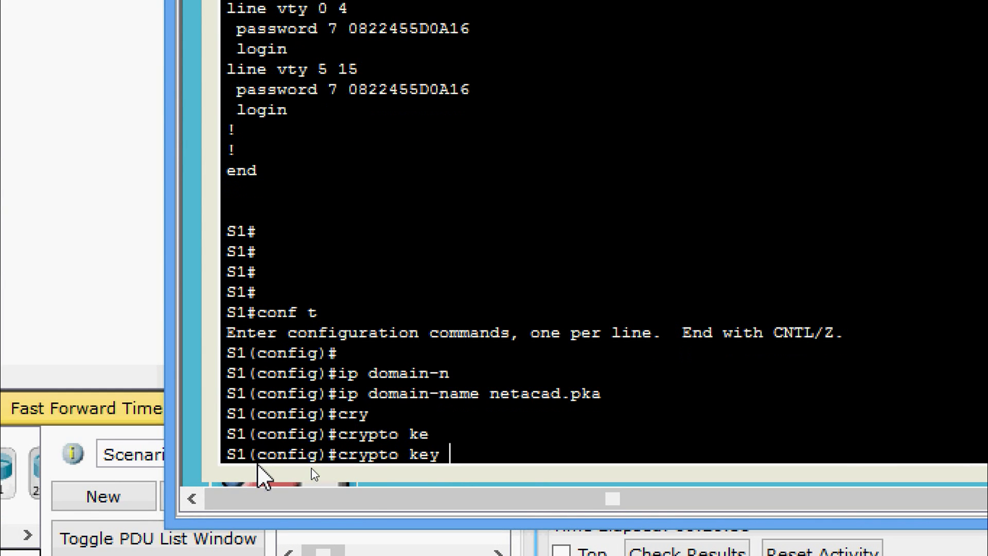
{"action": "type", "text": "g"}
{"action": "key", "text": "Tab"}
{"action": "type", "text": "q"}
{"action": "key", "text": "BackSpace"}
{"action": "type", "text": "rs"}
{"action": "key", "text": "Tab"}
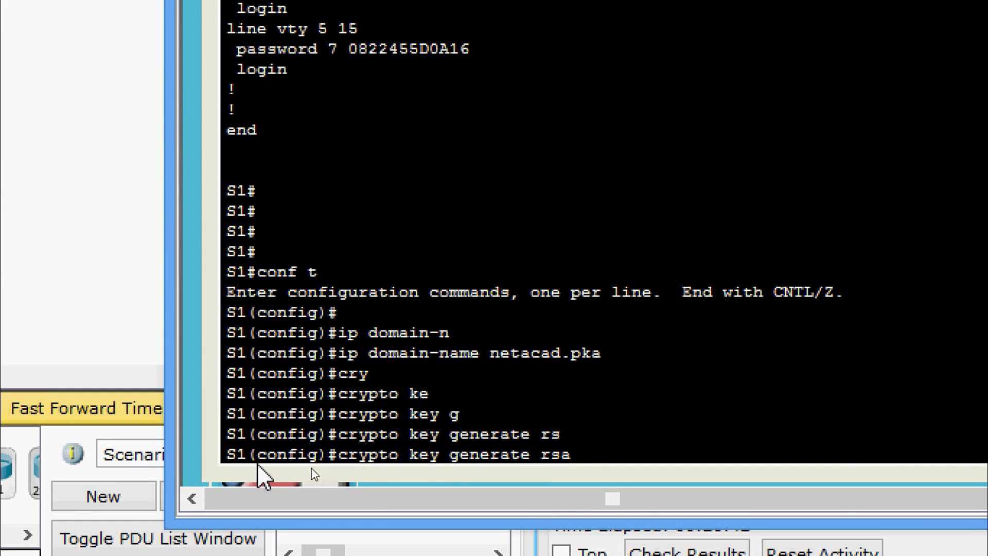
{"action": "key", "text": "Return"}
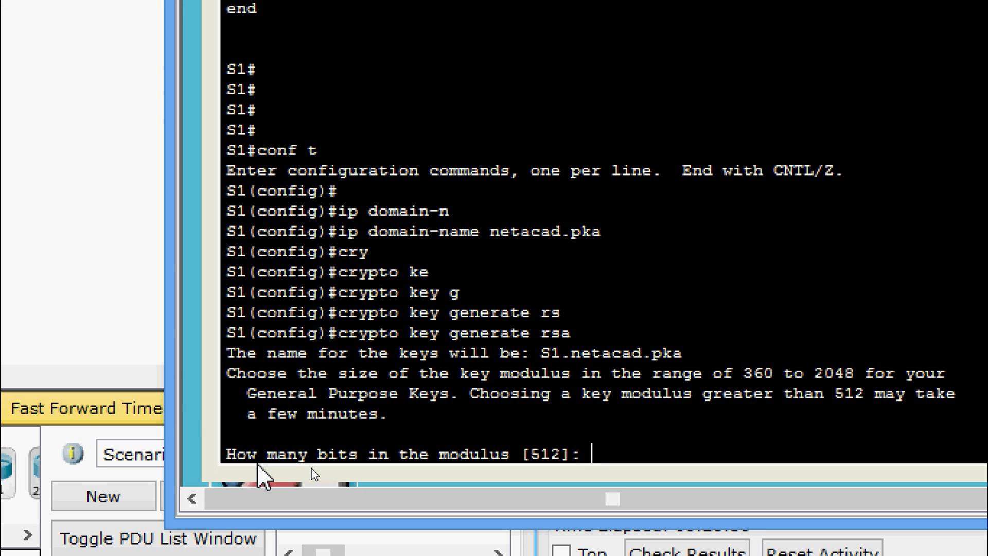
{"action": "type", "text": "1024"}
{"action": "key", "text": "Return"}
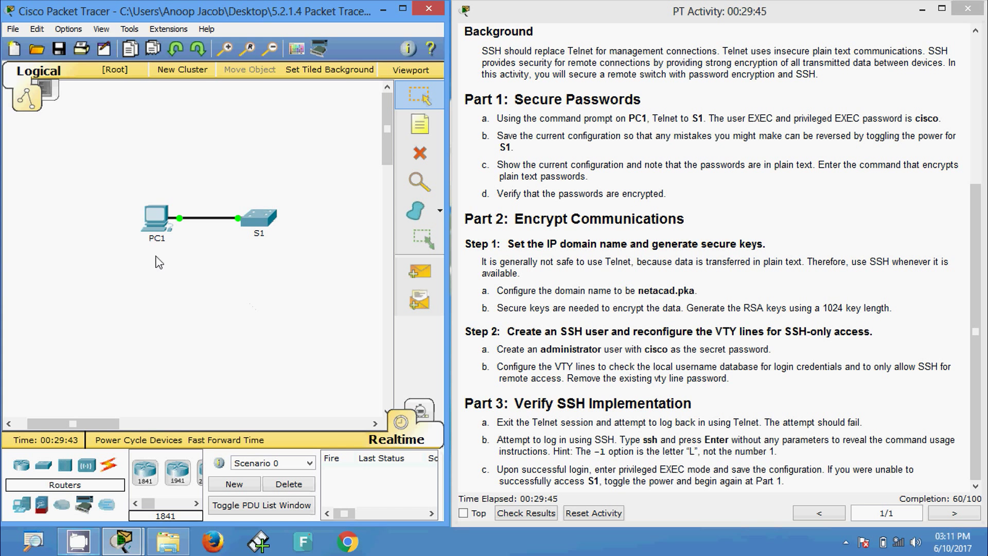
- Add local user administrator on S1 with username administrator secret and a secret password
{"action": "left_click", "coordinate": [157, 219]}
{"action": "left_click", "coordinate": [561, 175]}
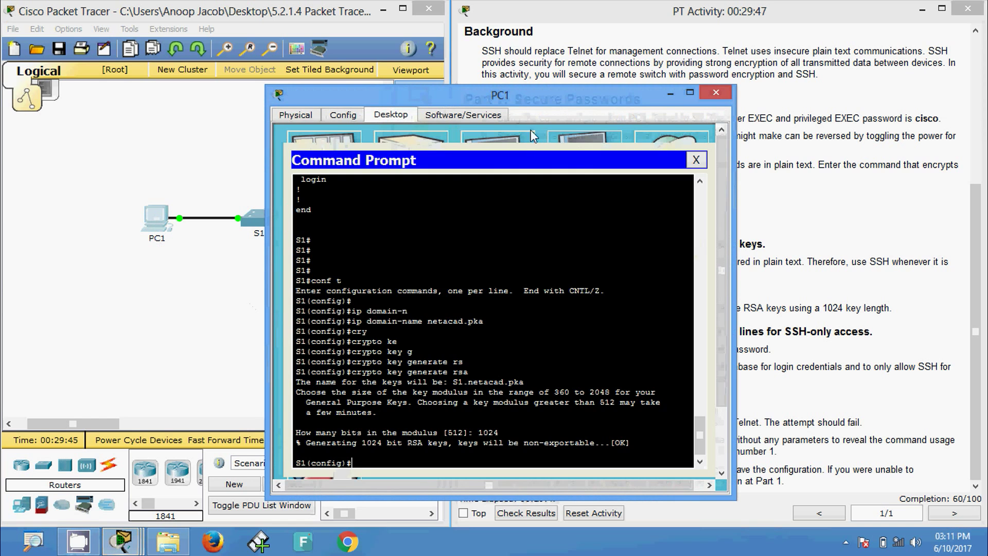
{"action": "left_click_drag", "start_coordinate": [532, 94], "coordinate": [563, 40]}
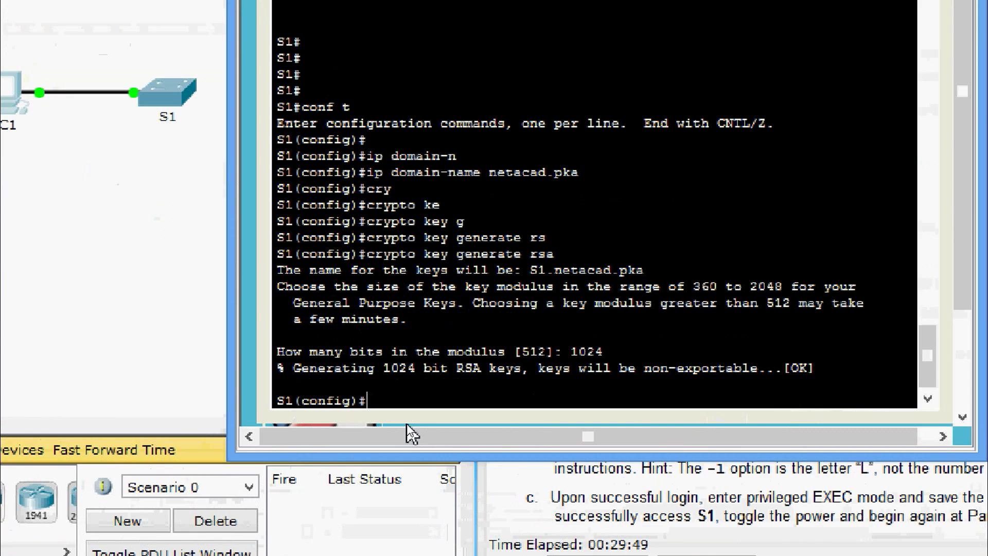
{"action": "type", "text": "user"}
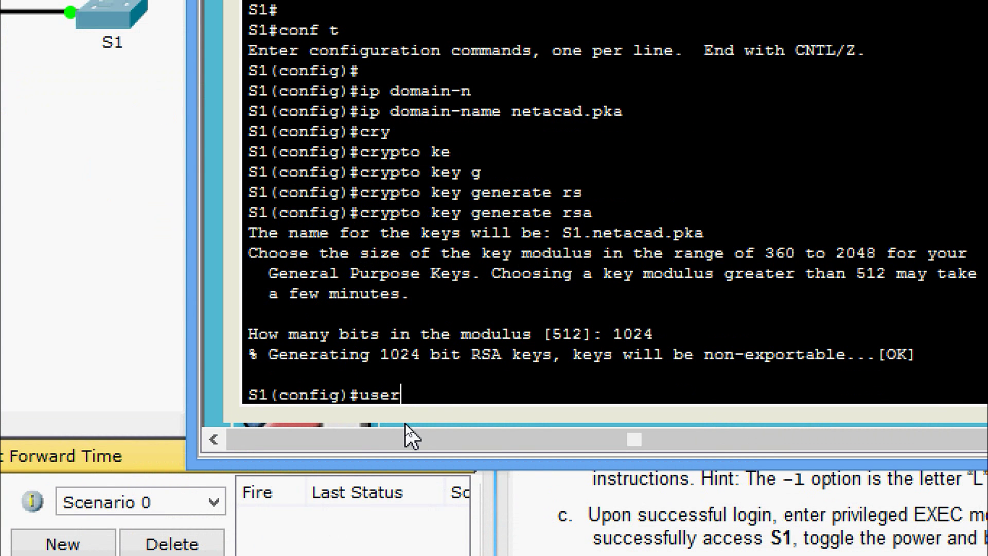
{"action": "type", "text": "name adm"}
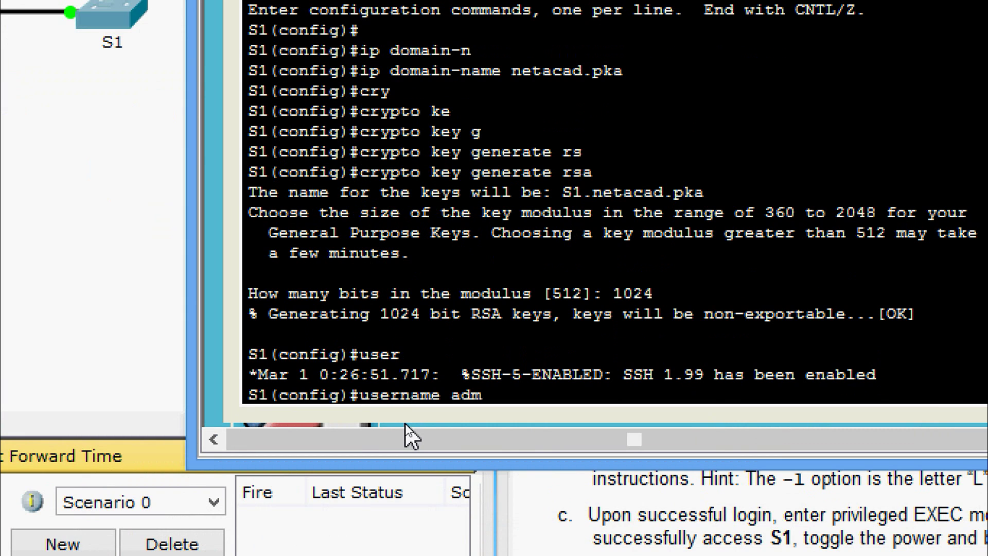
{"action": "type", "text": "inistrator"}
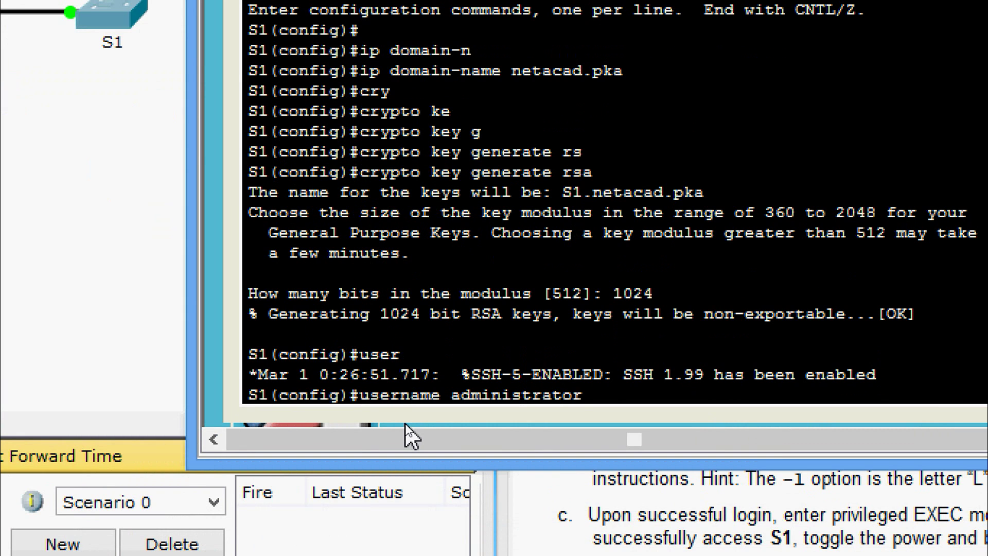
{"action": "type", "text": " se"}
{"action": "key", "text": "Tab"}
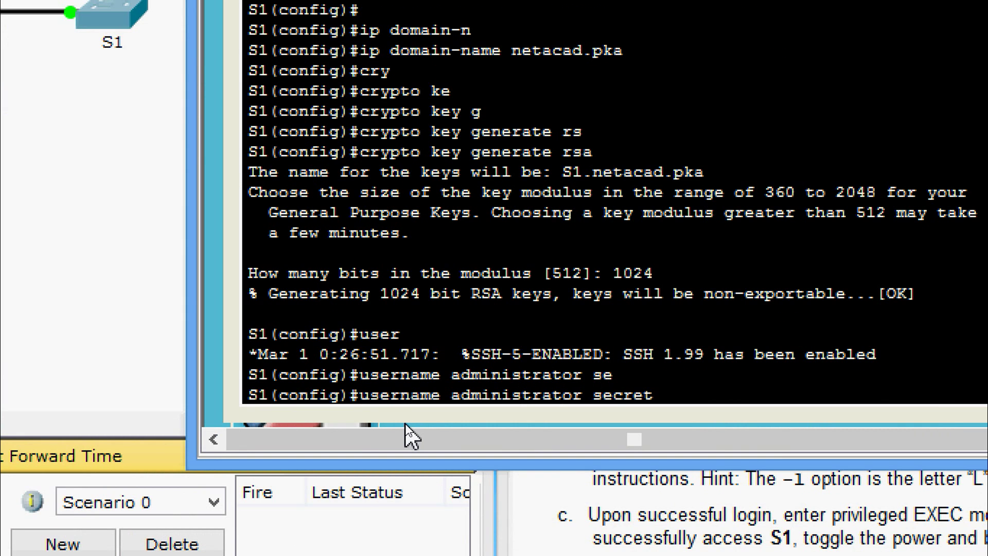
{"action": "type", "text": "cisco"}
{"action": "key", "text": "Return"}
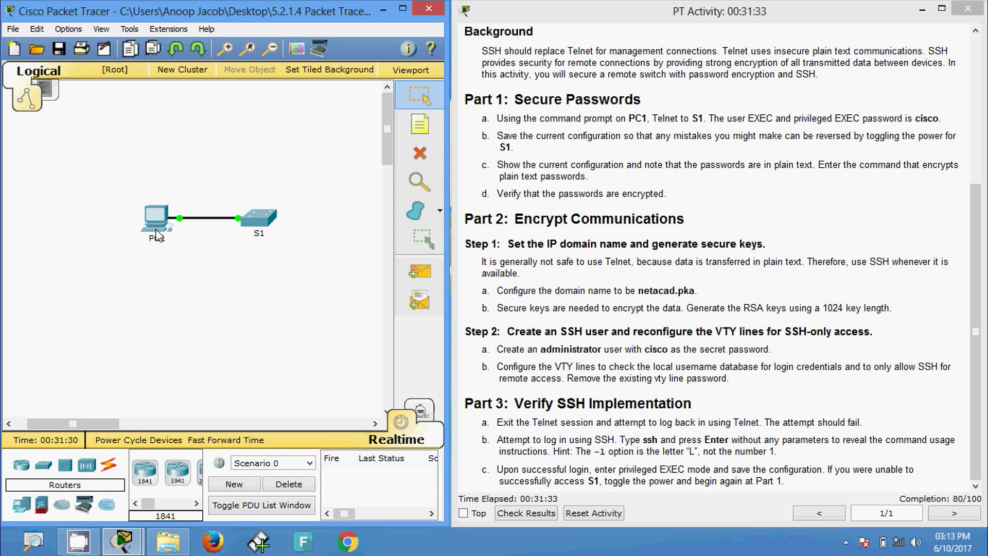
- Return to PC1's S1 session, clear a mistyped command, and enter line vty 0 15
{"action": "left_click", "coordinate": [160, 220]}
{"action": "left_click", "coordinate": [560, 163]}
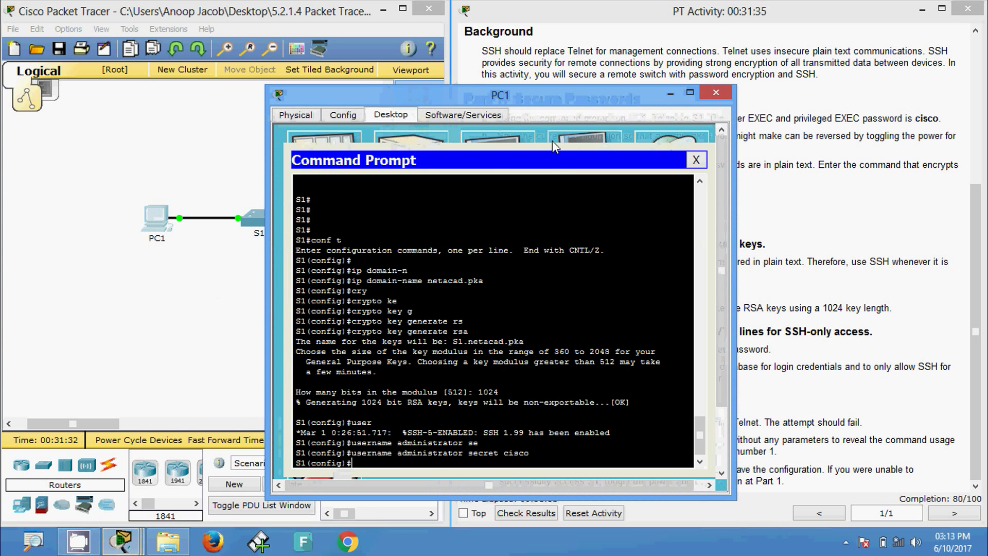
{"action": "left_click_drag", "start_coordinate": [543, 102], "coordinate": [463, 36]}
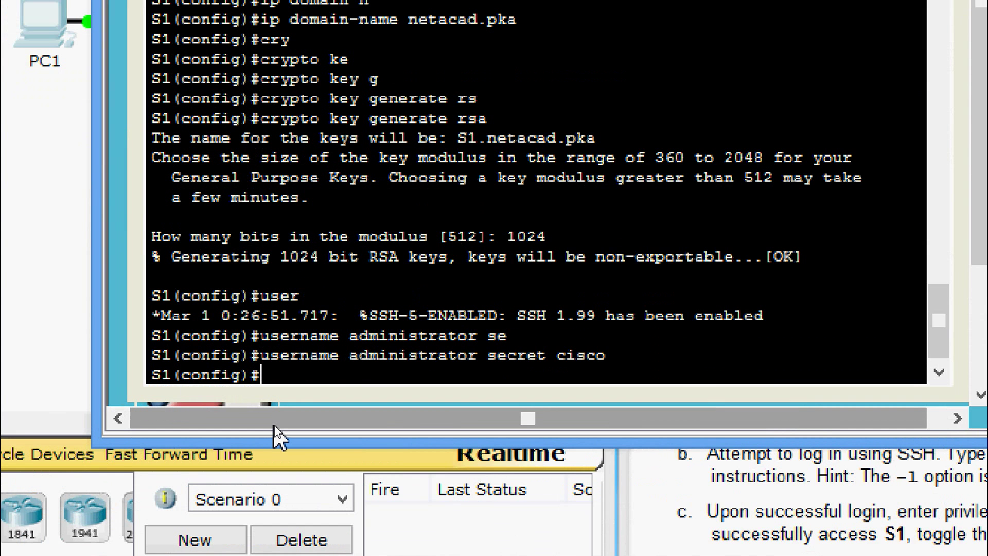
{"action": "type", "text": "lo"}
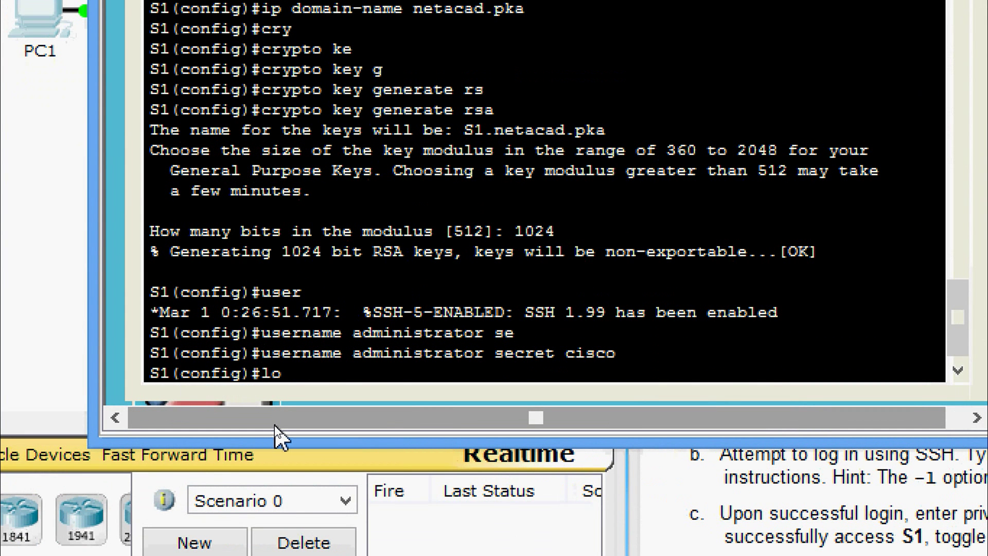
{"action": "type", "text": "g"}
{"action": "key", "text": "Tab"}
{"action": "key", "text": "BackSpace"}
{"action": "key", "text": "BackSpace"}
{"action": "key", "text": "BackSpace"}
{"action": "key", "text": "BackSpace"}
{"action": "key", "text": "BackSpace"}
{"action": "key", "text": "BackSpace"}
{"action": "key", "text": "BackSpace"}
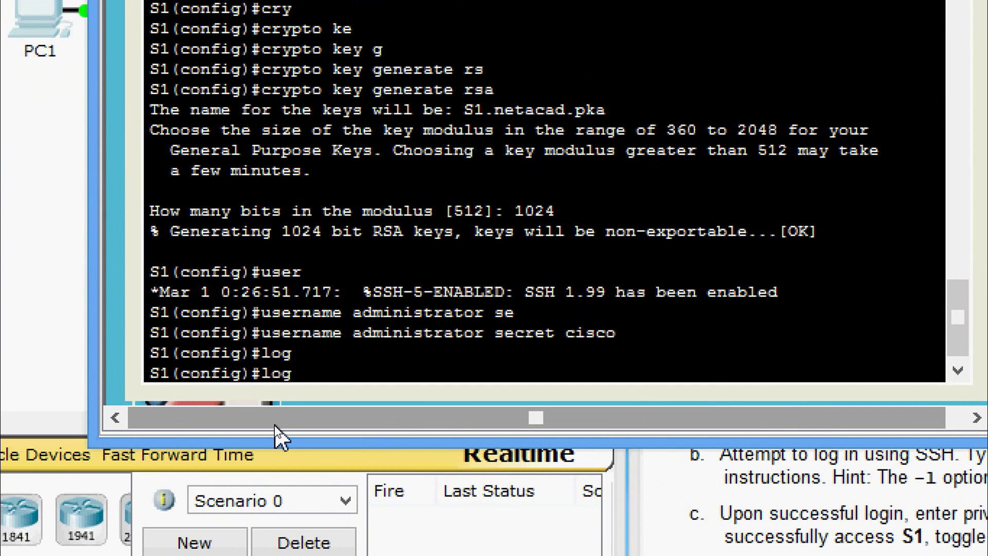
{"action": "key", "text": "BackSpace"}
{"action": "type", "text": "line"}
{"action": "key", "text": "Tab"}
{"action": "type", "text": "vty"}
{"action": "key", "text": "Tab"}
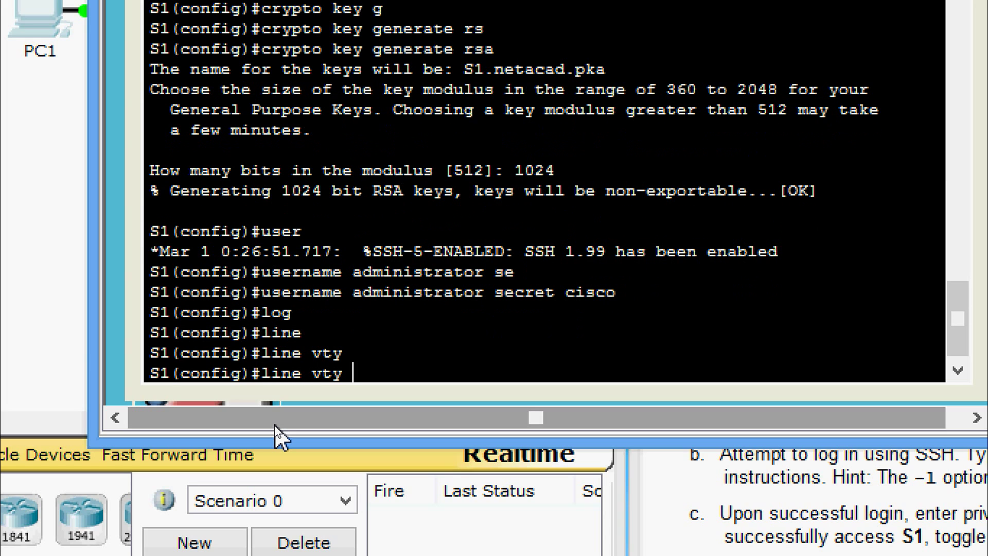
{"action": "type", "text": "0 15"}
{"action": "key", "text": "Return"}
- Make VTY lines 0–15 authenticate with login local
{"action": "type", "text": "login"}
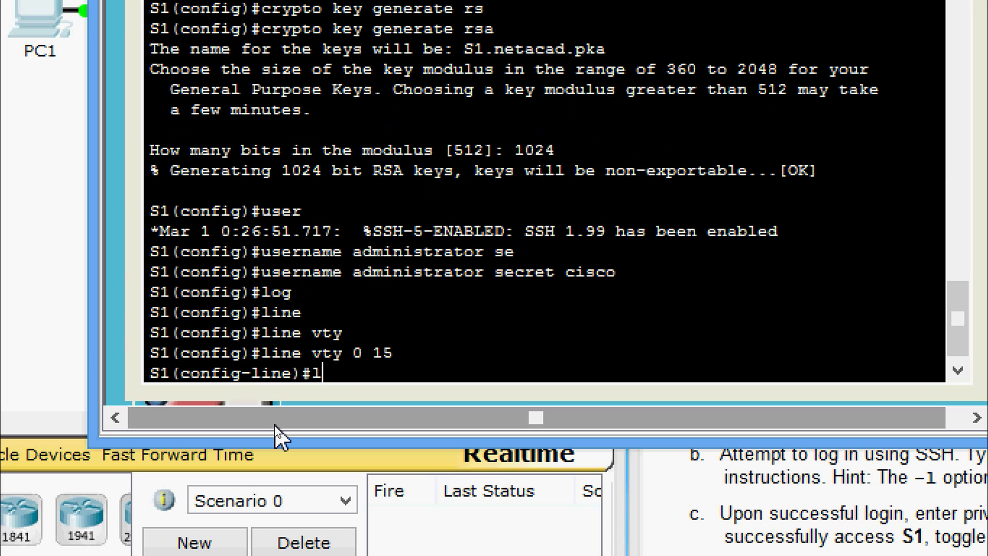
{"action": "key", "text": "Tab"}
{"action": "type", "text": "loc"}
{"action": "key", "text": "Tab"}
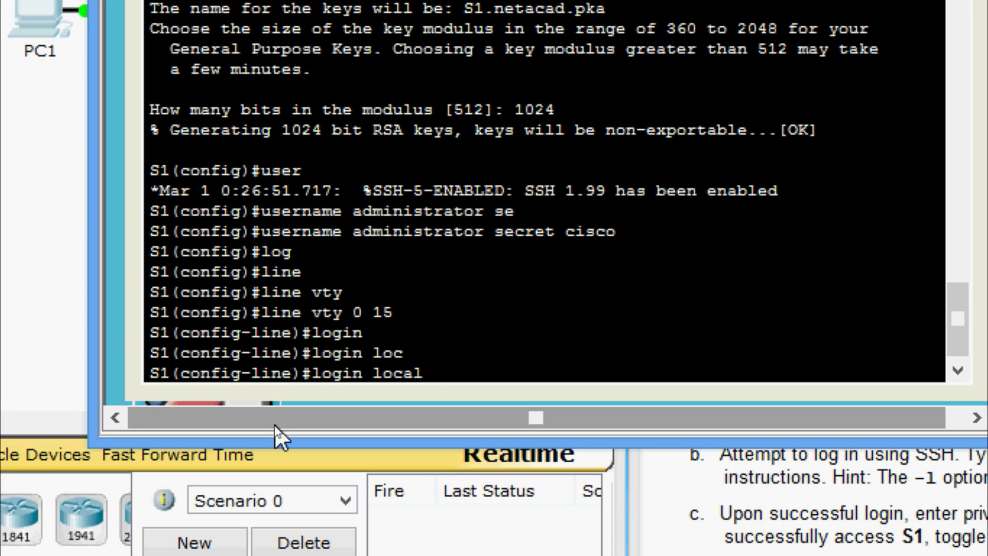
{"action": "key", "text": "Return"}
- Restrict the VTY lines to SSH only with transport input ssh
{"action": "type", "text": "?"}
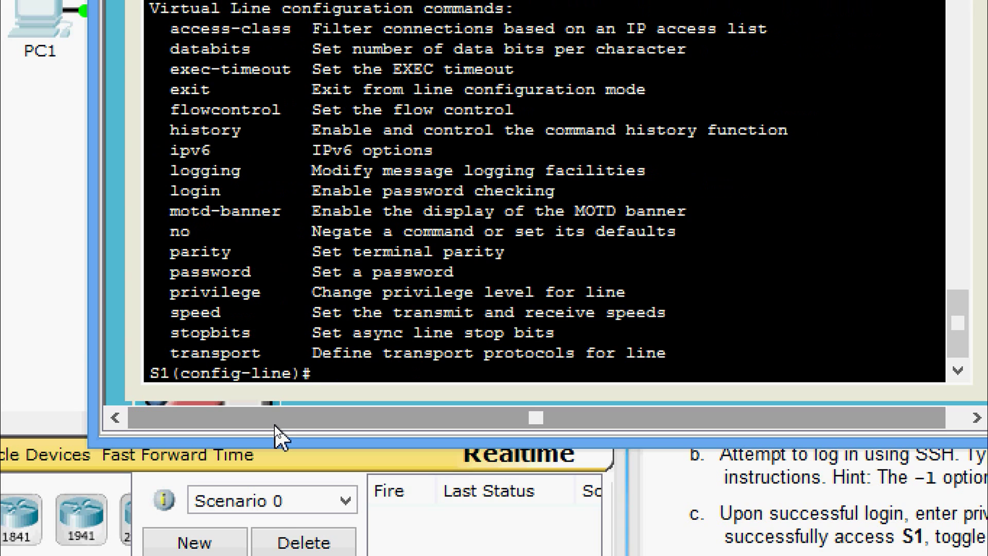
{"action": "type", "text": "tr"}
{"action": "key", "text": "Tab"}
{"action": "type", "text": "in"}
{"action": "key", "text": "Tab"}
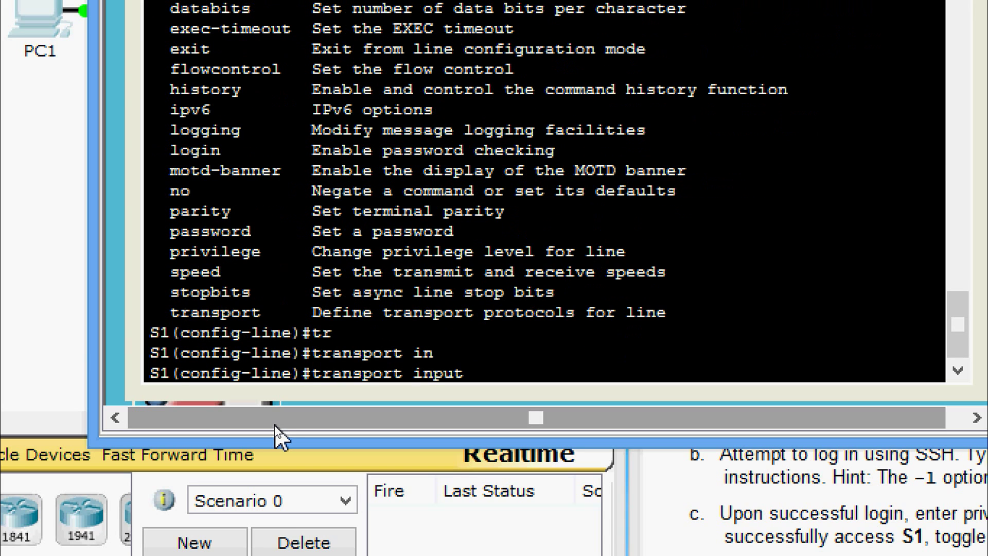
{"action": "type", "text": "?ss"}
{"action": "key", "text": "Tab"}
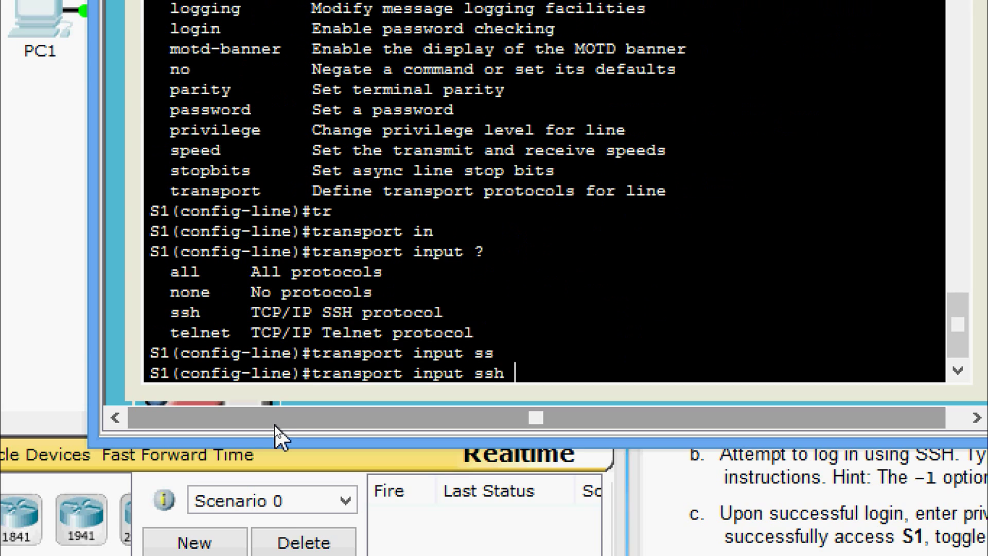
{"action": "key", "text": "Return"}
- Remove the old VTY line password with no password
{"action": "type", "text": "no pass"}
{"action": "key", "text": "Tab"}
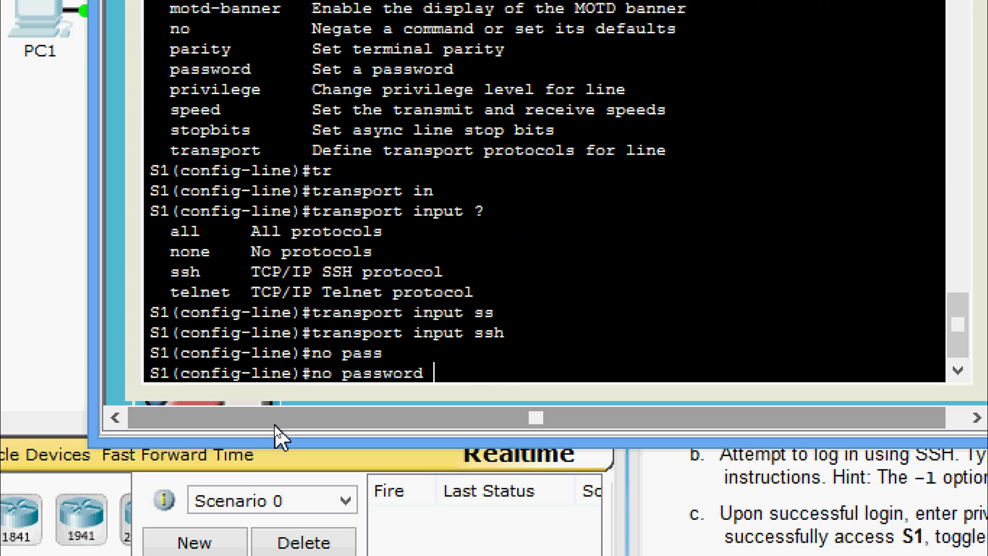
{"action": "type", "text": "cisco"}
{"action": "key", "text": "Return"}
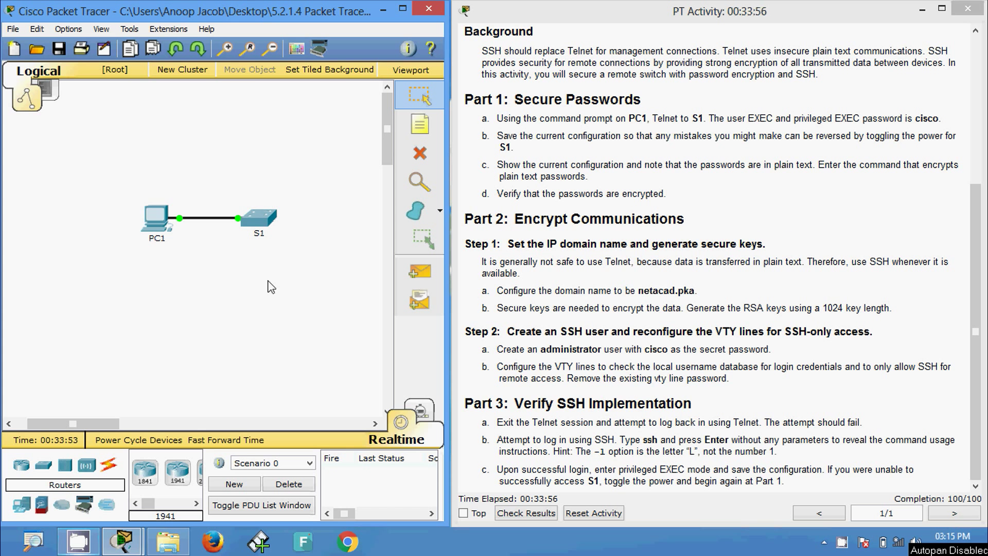
- Return S1 to privileged EXEC and exit the Telnet session from PC1
{"action": "left_click", "coordinate": [156, 219]}
{"action": "left_click", "coordinate": [568, 183]}
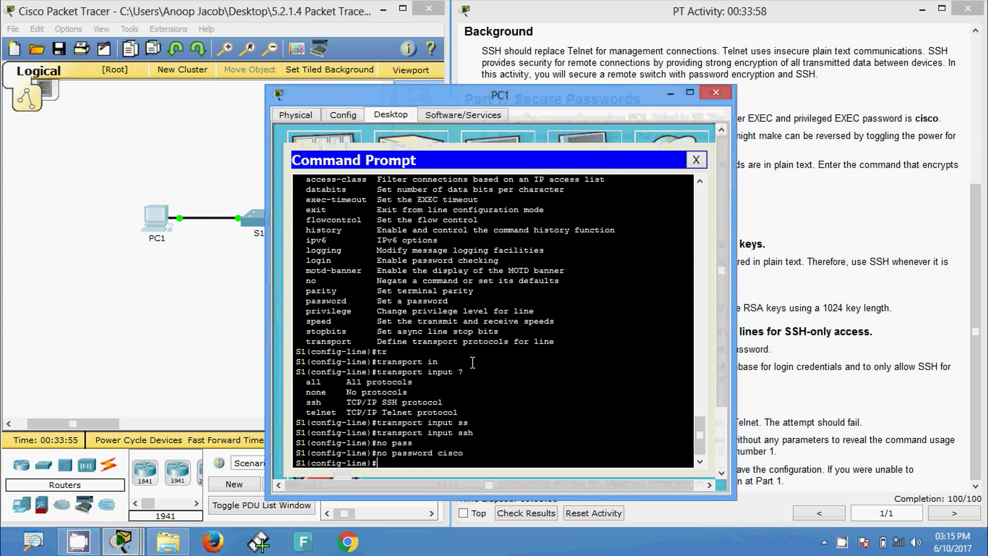
{"action": "key", "text": "ctrl+z"}
{"action": "key", "text": "Return"}
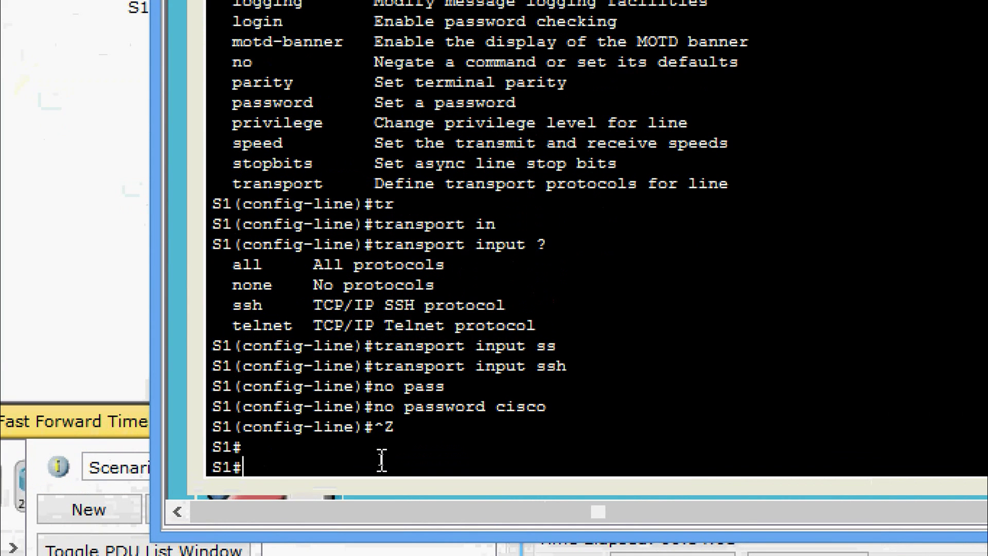
{"action": "type", "text": "exit"}
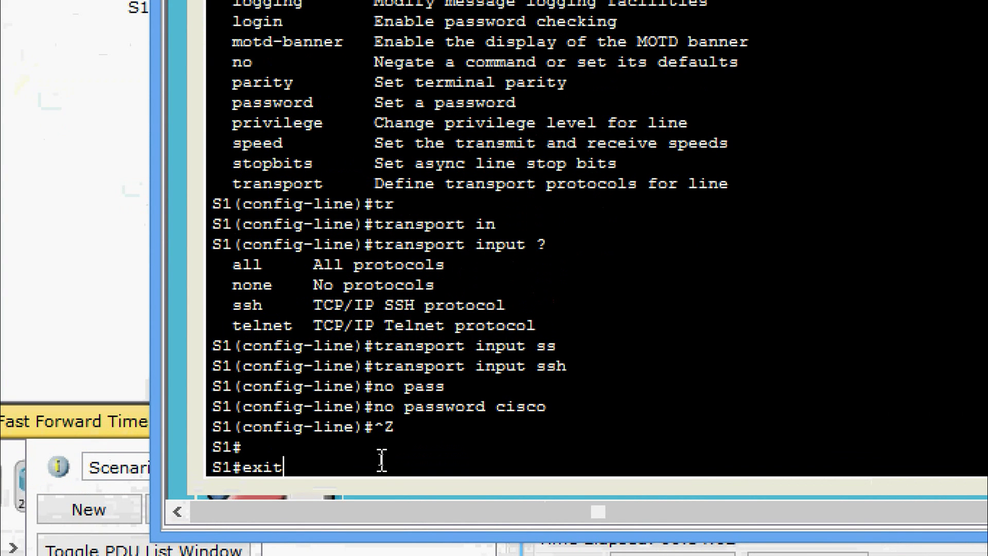
{"action": "key", "text": "Return"}
{"action": "key", "text": "Return"}
{"action": "key", "text": "Return"}
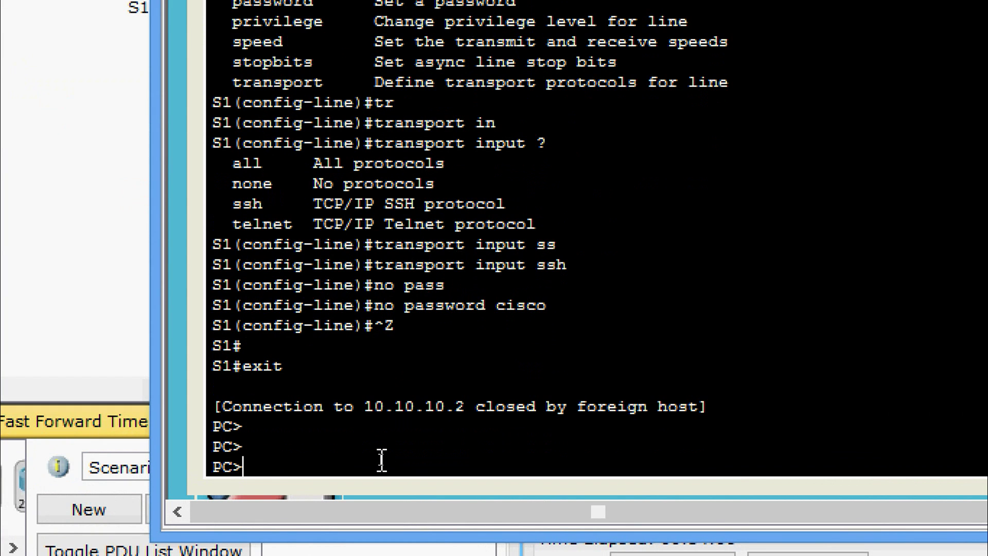
- Retry telnet 10.10.10.2 twice from history to confirm it is refused
{"action": "key", "text": "Up"}
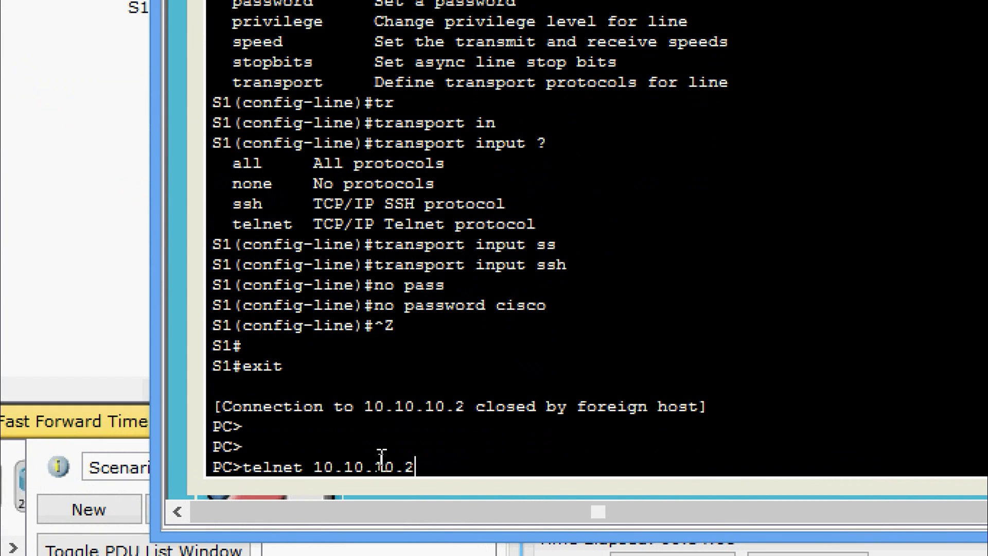
{"action": "key", "text": "Return"}
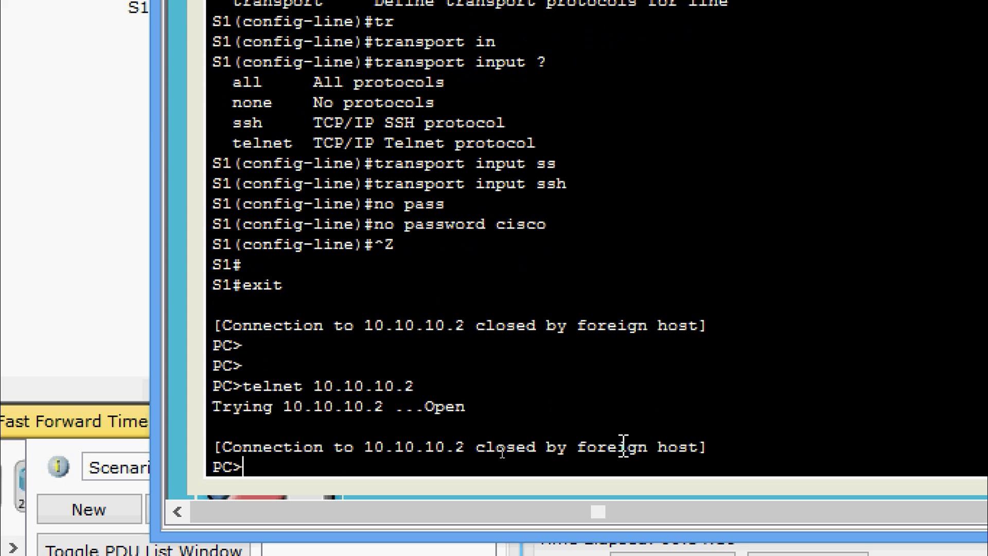
{"action": "key", "text": "Up"}
{"action": "key", "text": "Up"}
{"action": "key", "text": "Down"}
{"action": "key", "text": "Return"}
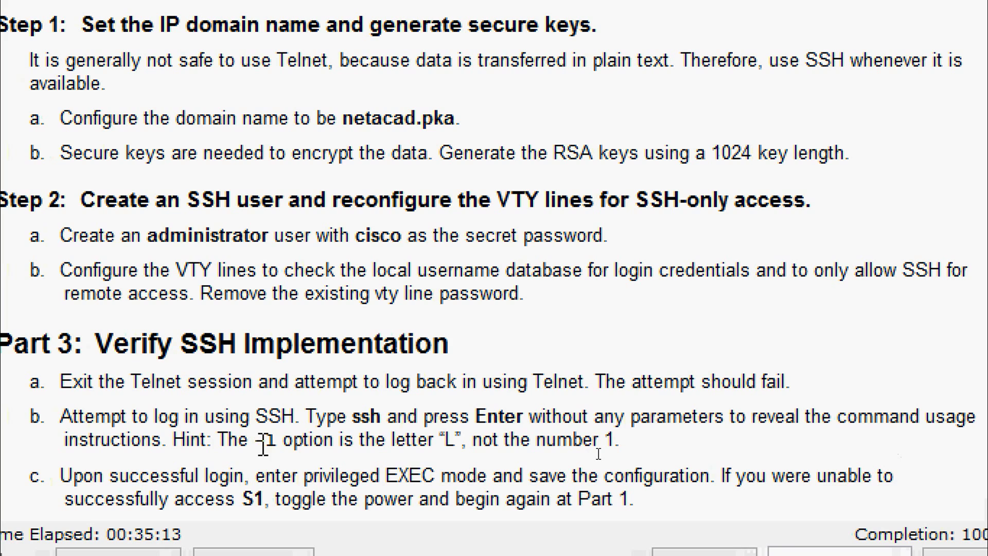
- Highlight the -l option hint in the activity instructions
{"action": "left_click_drag", "start_coordinate": [250, 441], "coordinate": [286, 441]}
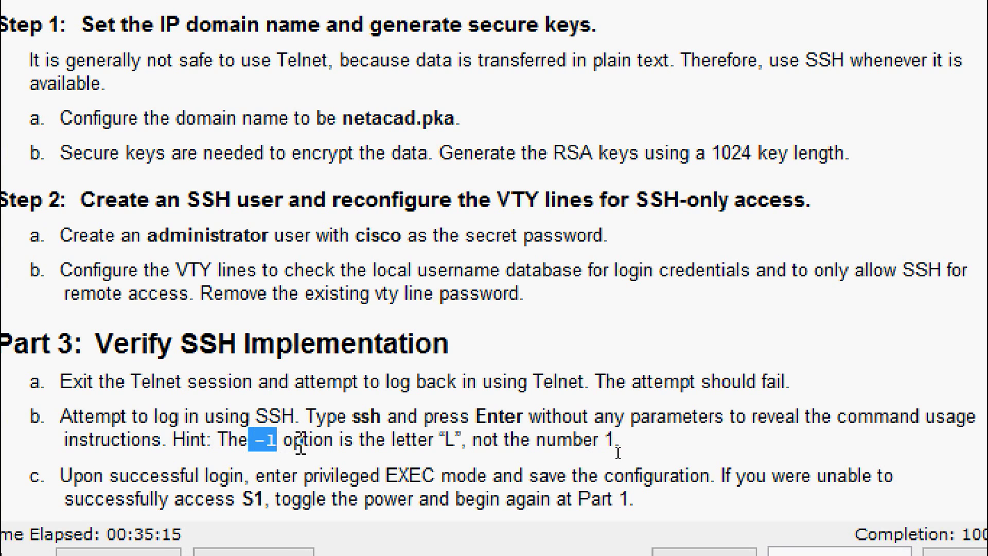
{"action": "left_click", "coordinate": [417, 443]}
{"action": "left_click_drag", "start_coordinate": [417, 442], "coordinate": [615, 431]}
{"action": "left_click", "coordinate": [615, 430]}
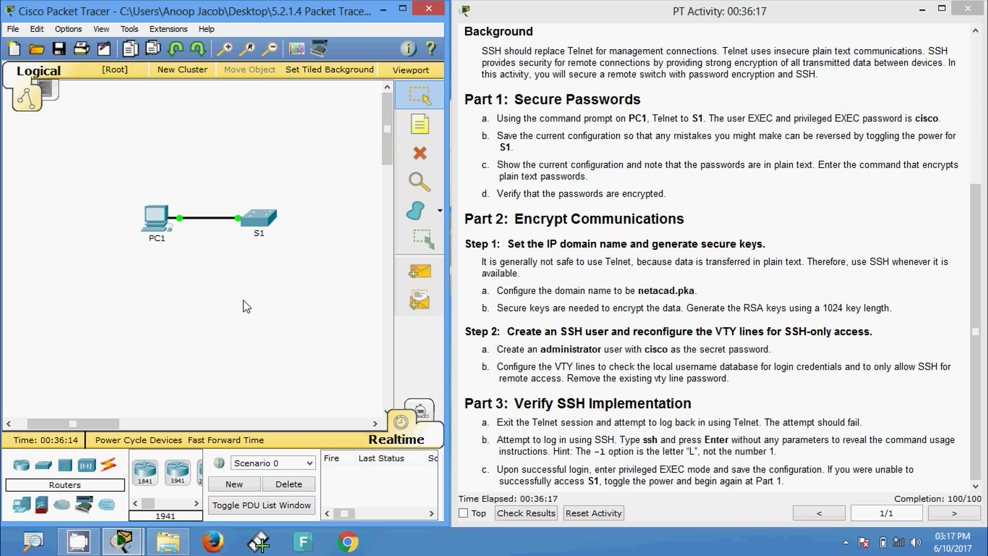
- Run ssh alone on PC1's command prompt to show the usage SSH -l username target
{"action": "left_click", "coordinate": [156, 231]}
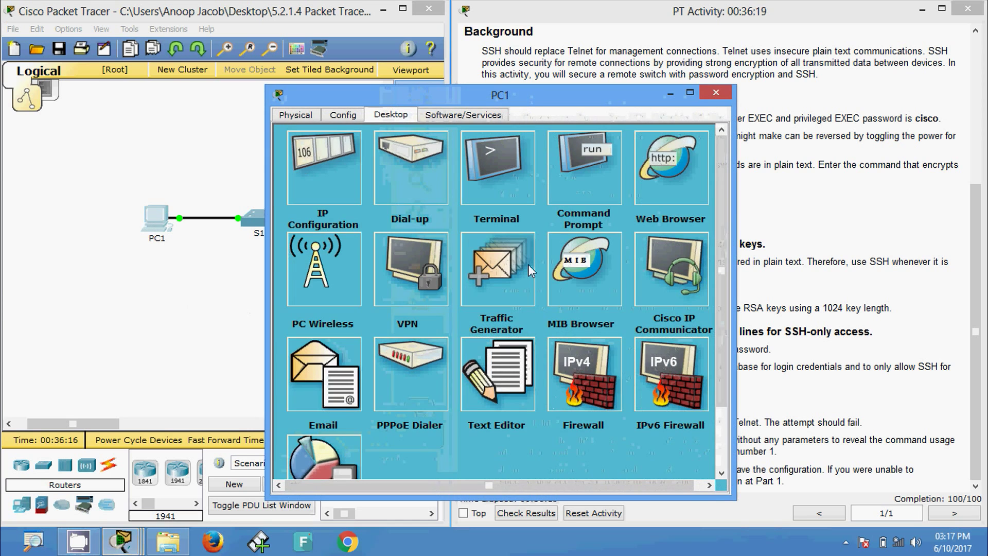
{"action": "left_click", "coordinate": [587, 188]}
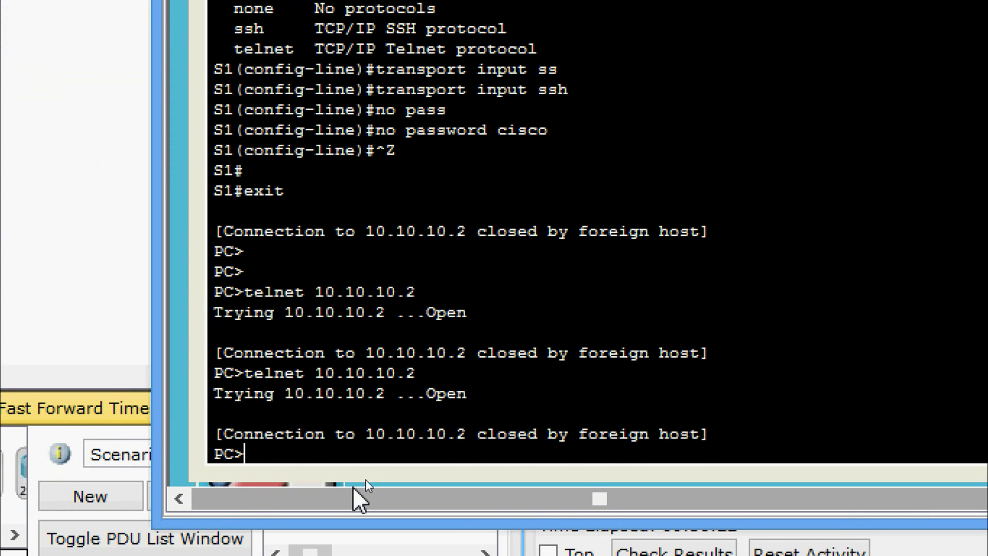
{"action": "type", "text": "ssh"}
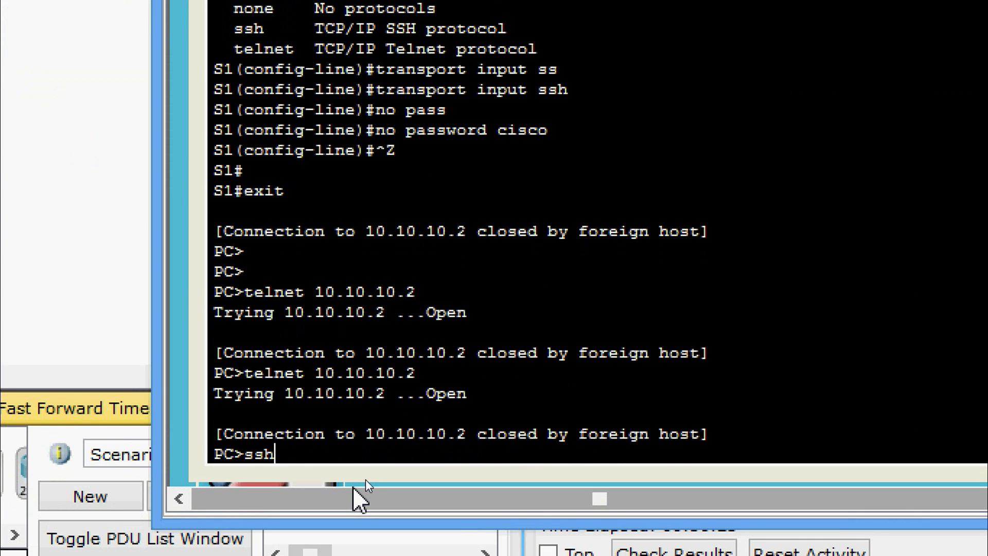
{"action": "key", "text": "Return"}
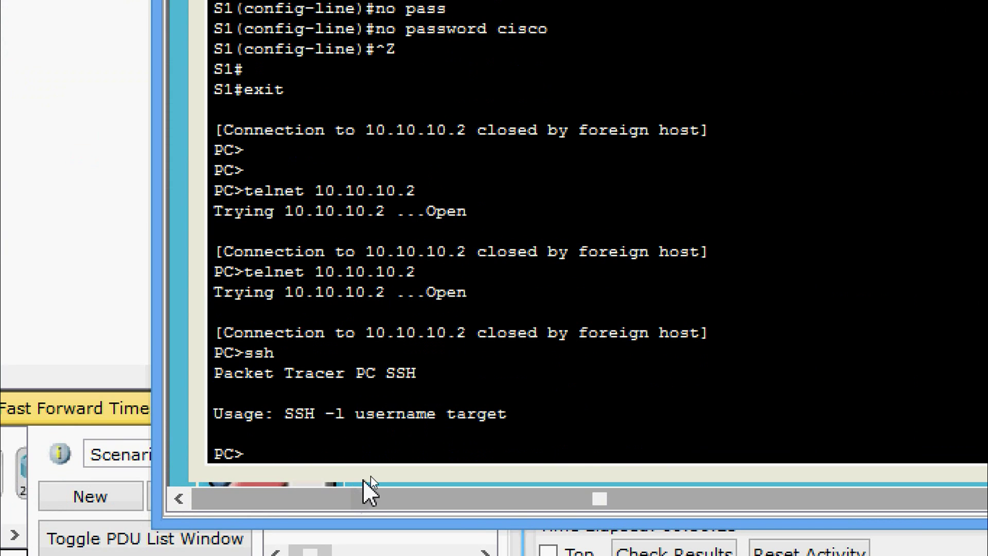
{"action": "left_click_drag", "start_coordinate": [287, 415], "coordinate": [515, 414]}
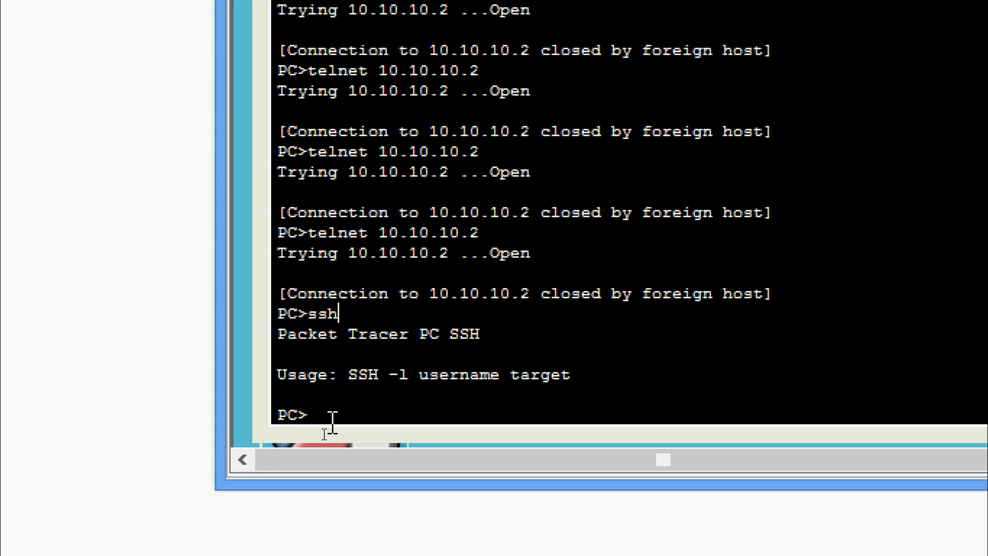
- SSH to 10.10.10.2 as administrator, submit the password, and issue enable on S1
{"action": "key", "text": "Return"}
{"action": "type", "text": "ss"}
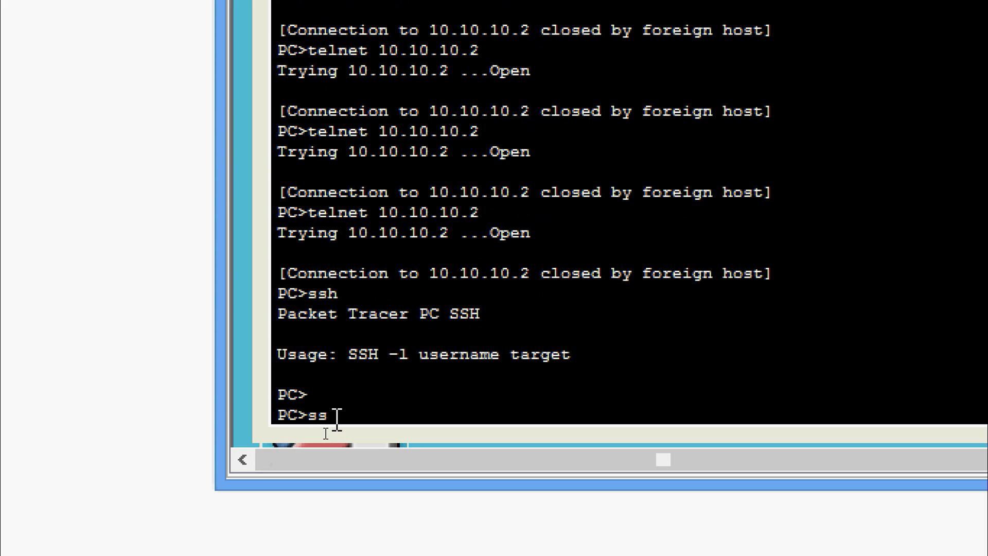
{"action": "type", "text": "h -l administrator "}
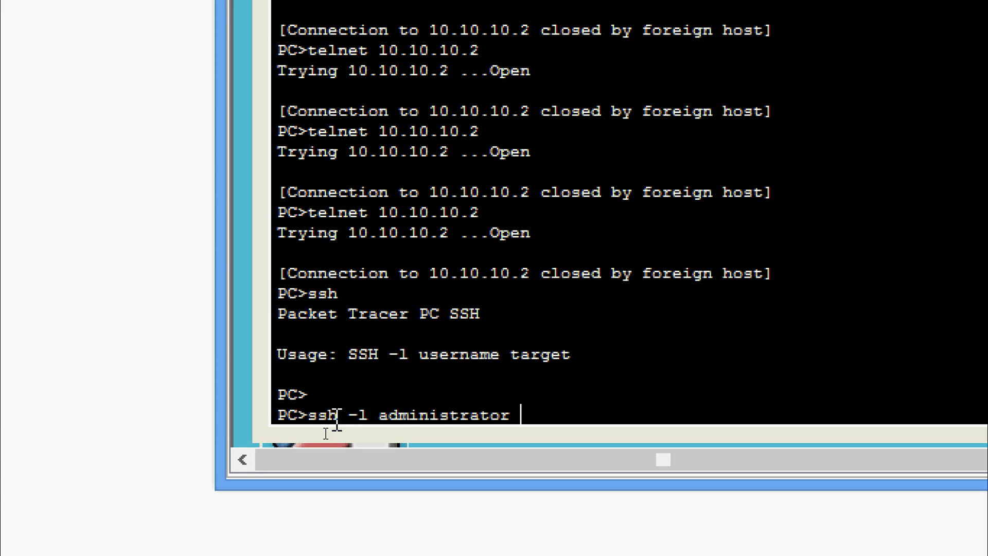
{"action": "type", "text": "10.10.10"}
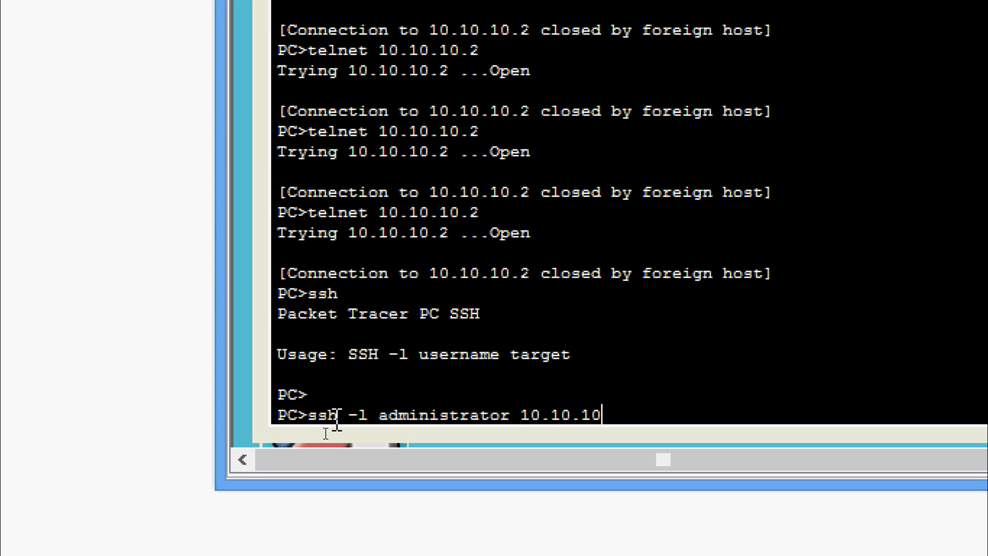
{"action": "type", "text": ".2"}
{"action": "key", "text": "Return"}
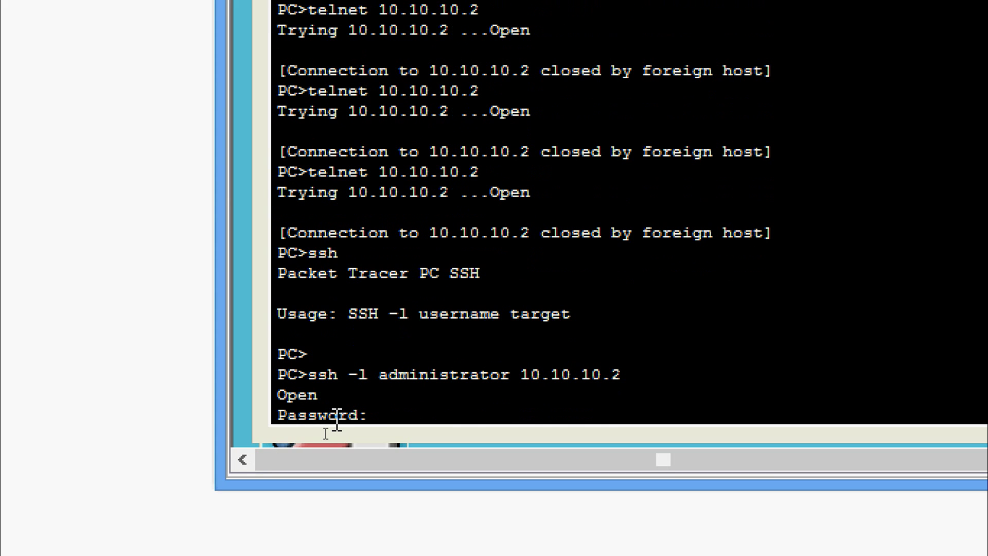
{"action": "key", "text": "Return"}
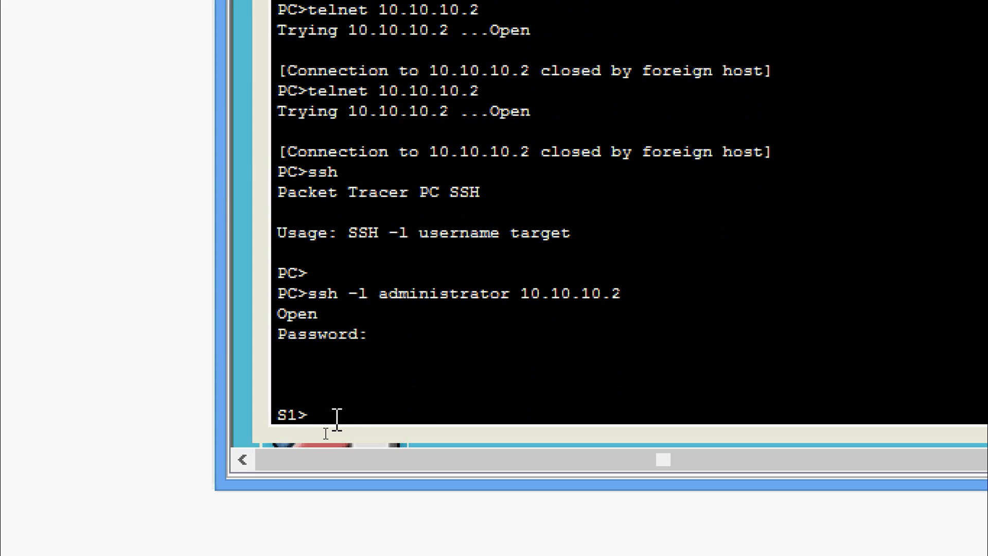
{"action": "type", "text": "ena"}
{"action": "key", "text": "Tab"}
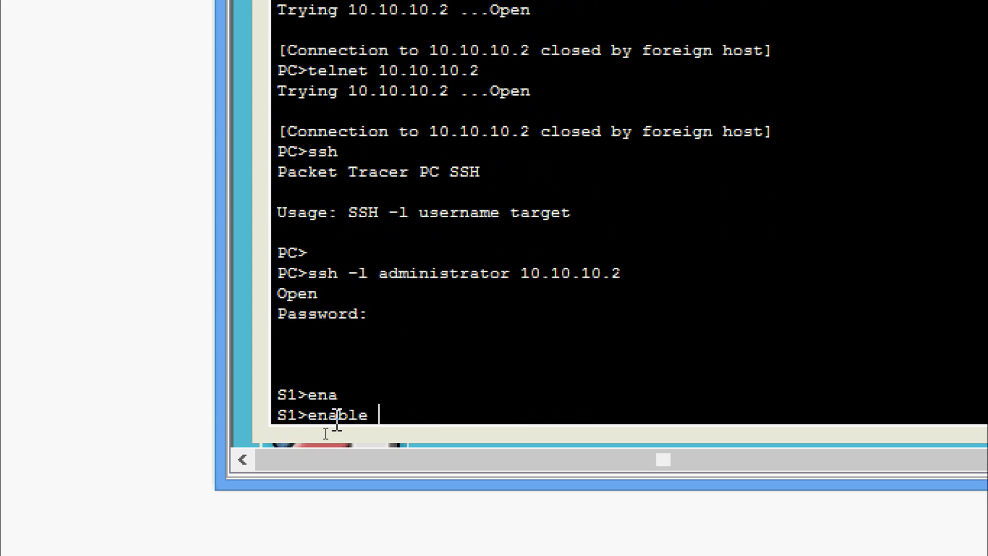
{"action": "key", "text": "Return"}
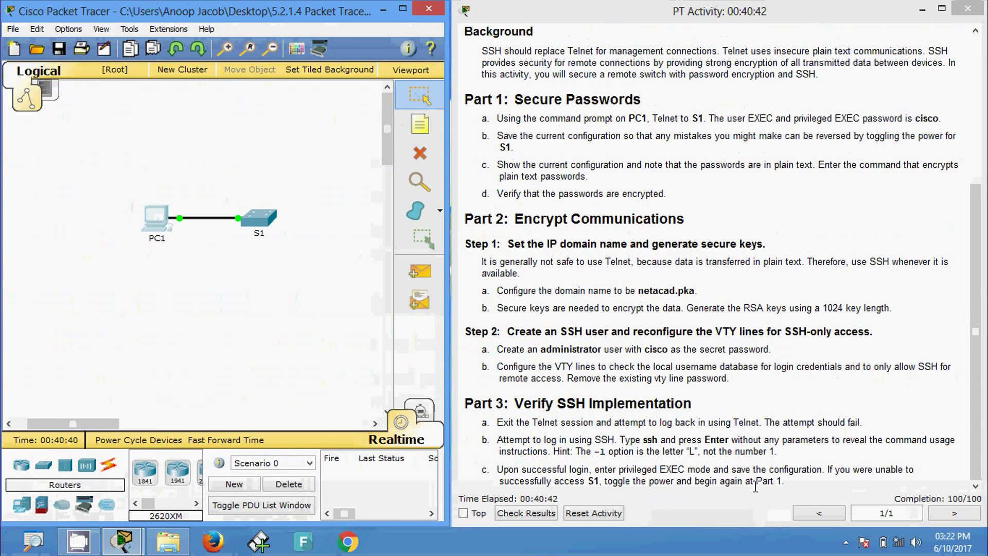
- Return to PC1's SSH session and submit the enable password for privileged EXEC
{"action": "left_click", "coordinate": [178, 227]}
{"action": "left_click", "coordinate": [178, 231]}
{"action": "left_click", "coordinate": [585, 159]}
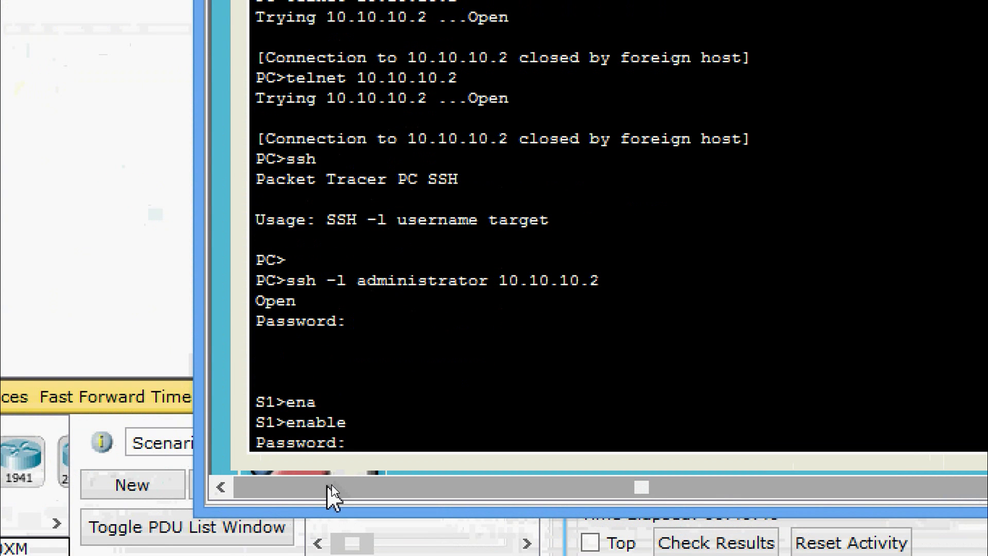
{"action": "key", "text": "Return"}
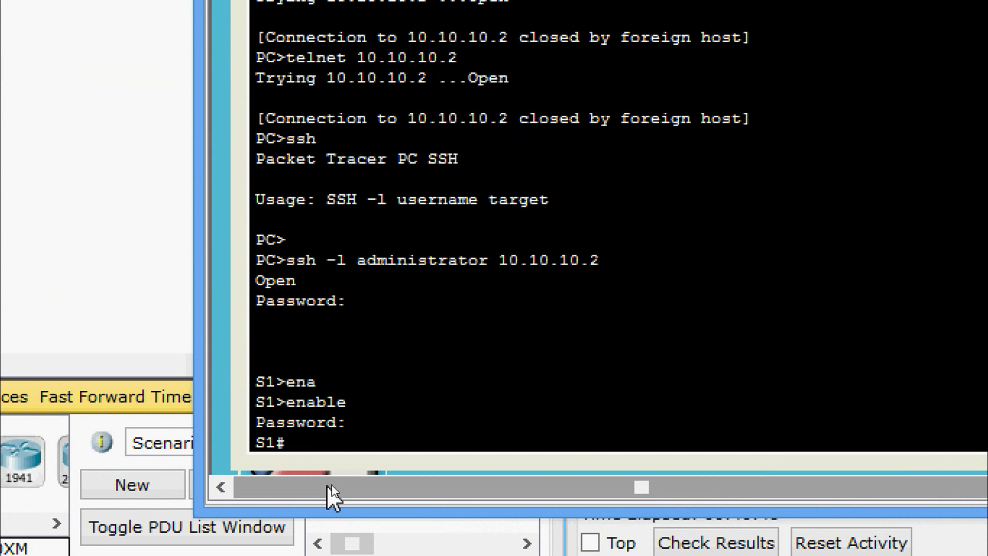
- Save S1's configuration with copy running-config startup-config
{"action": "type", "text": "cop"}
{"action": "key", "text": "Tab"}
{"action": "type", "text": "r"}
{"action": "key", "text": "Tab"}
{"action": "type", "text": "st"}
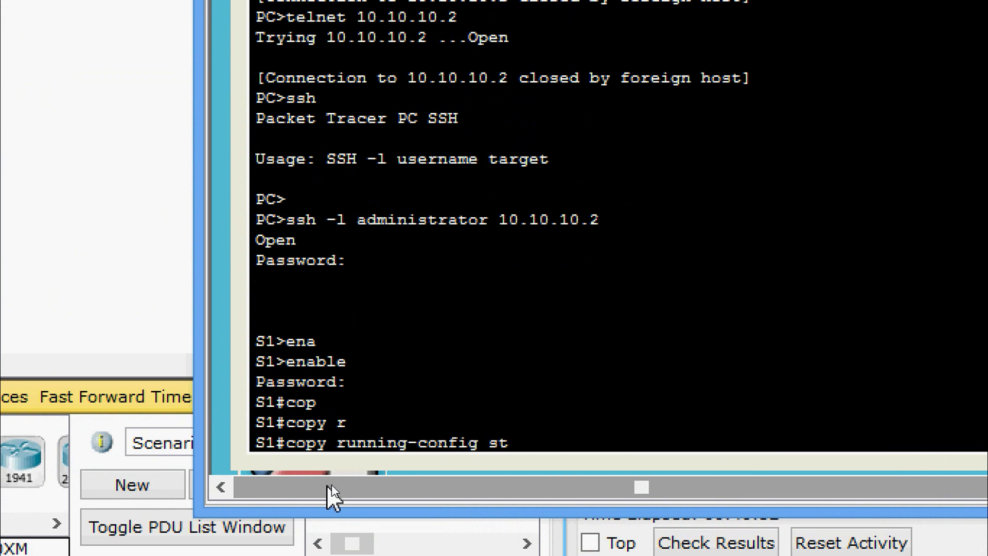
{"action": "key", "text": "Tab"}
{"action": "key", "text": "Return"}
{"action": "key", "text": "Return"}
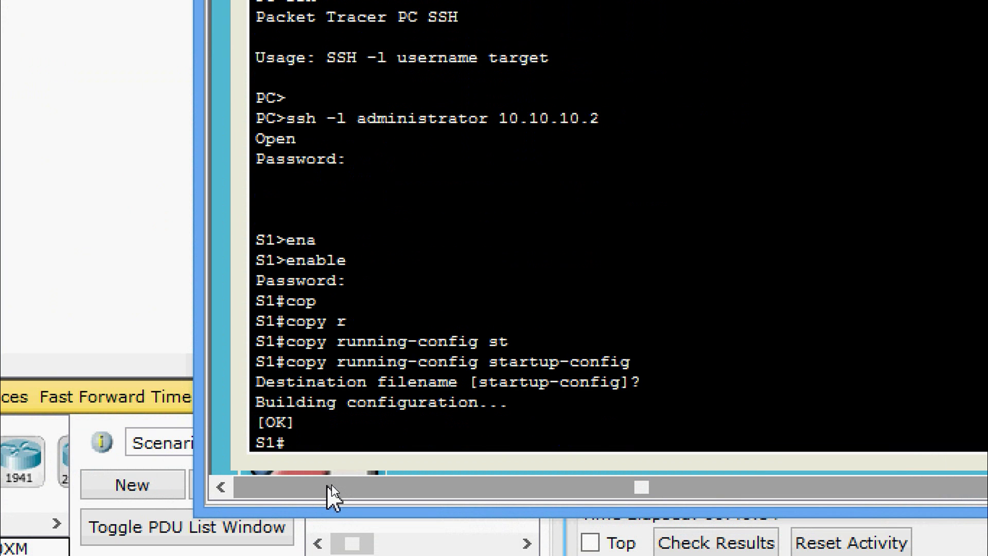